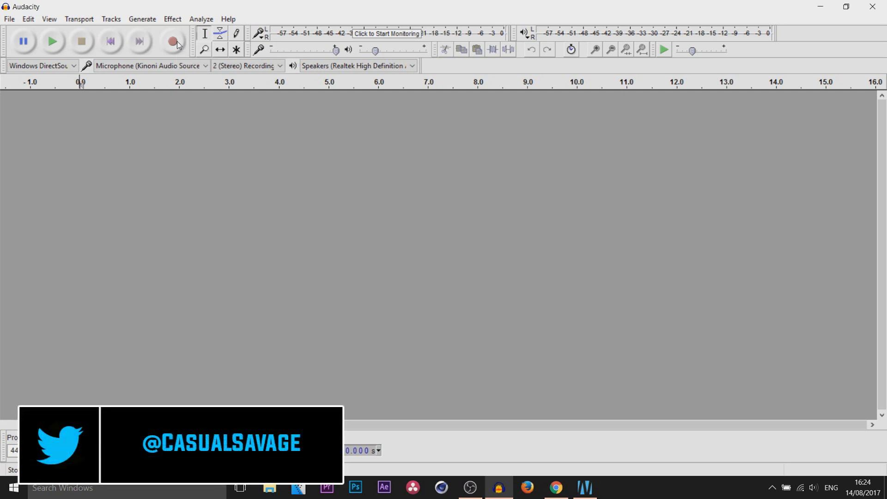
- Set the audio host to Windows WASAPI and the recording device to Microphone (RODE NT-USB)
{"action": "left_click", "coordinate": [67, 68]}
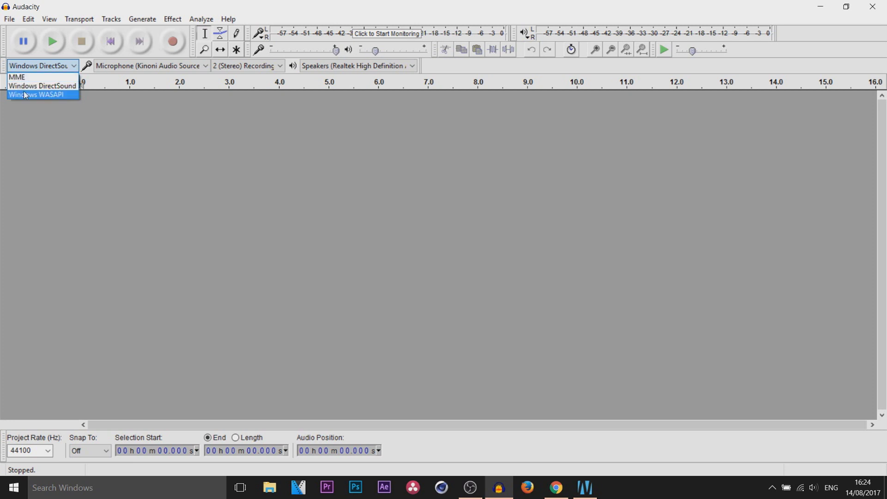
{"action": "left_click", "coordinate": [63, 95]}
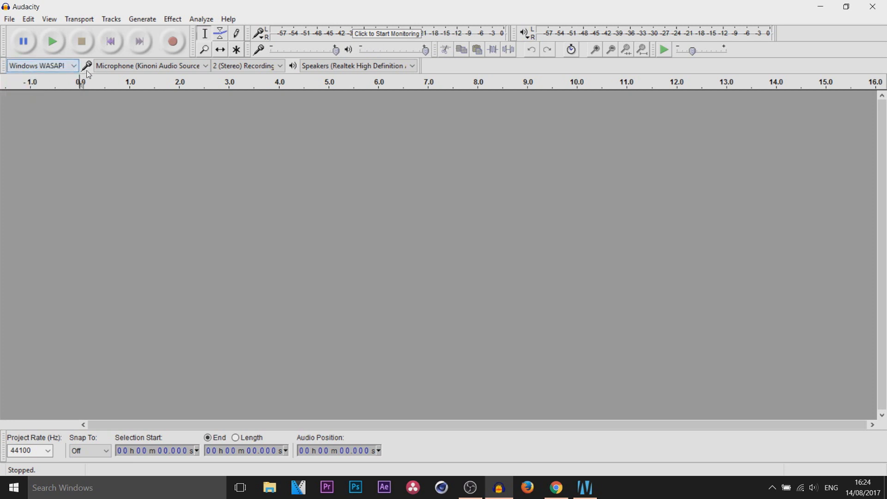
{"action": "left_click", "coordinate": [114, 69]}
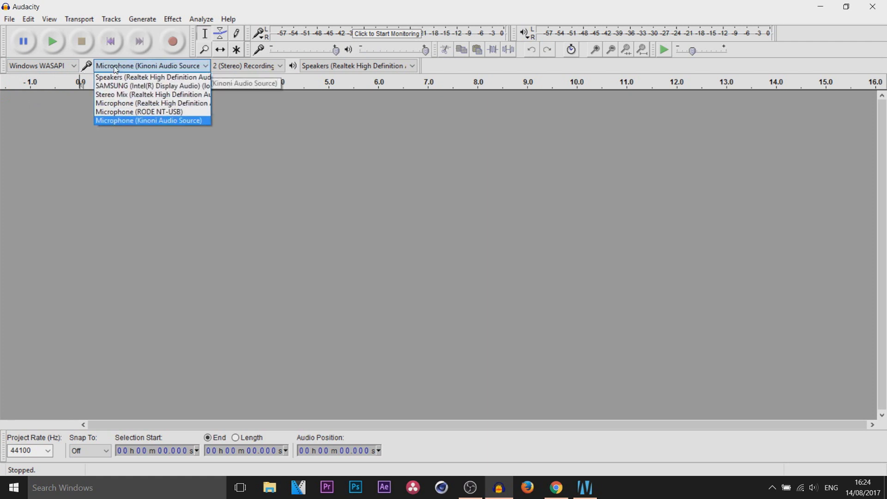
{"action": "left_click", "coordinate": [180, 113]}
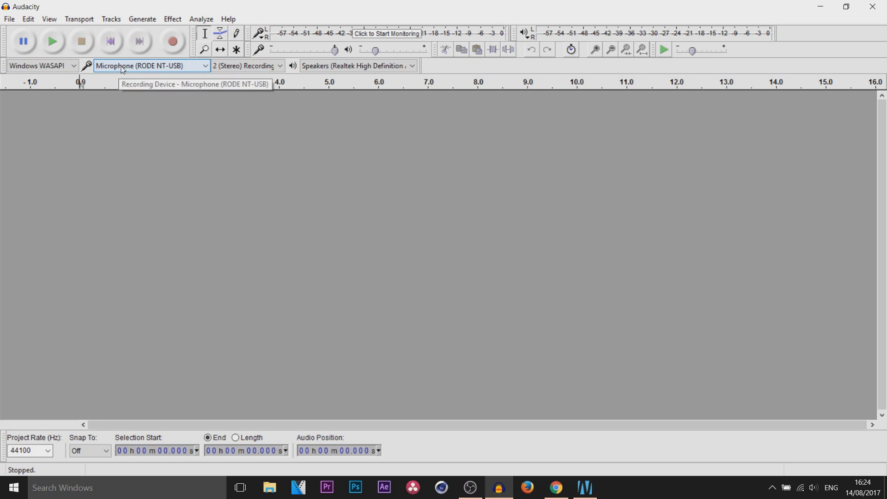
- Check in the Windows recording devices list that the RODE NT-USB microphone is the default device, then close the Sound settings
{"action": "right_click", "coordinate": [816, 491]}
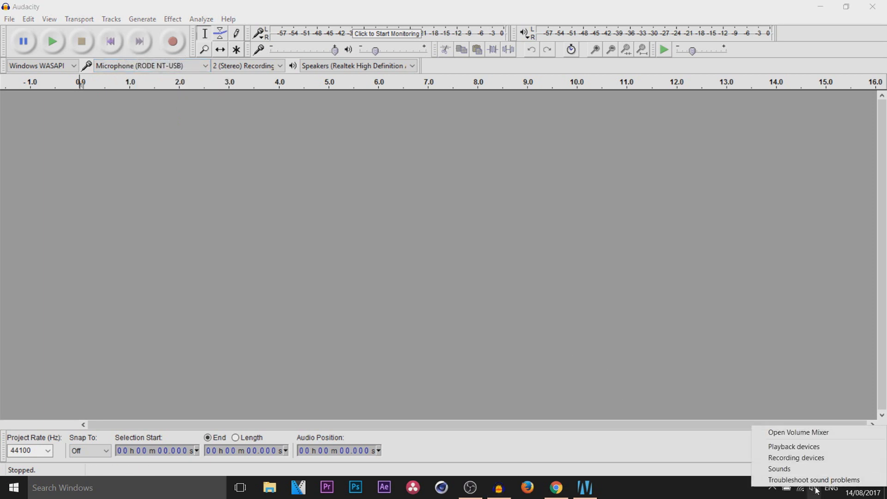
{"action": "left_click", "coordinate": [817, 457]}
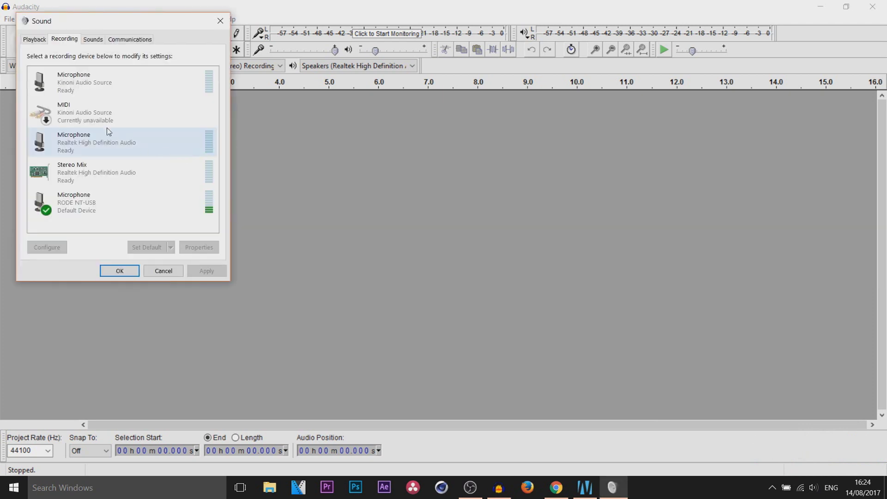
{"action": "left_click", "coordinate": [70, 214]}
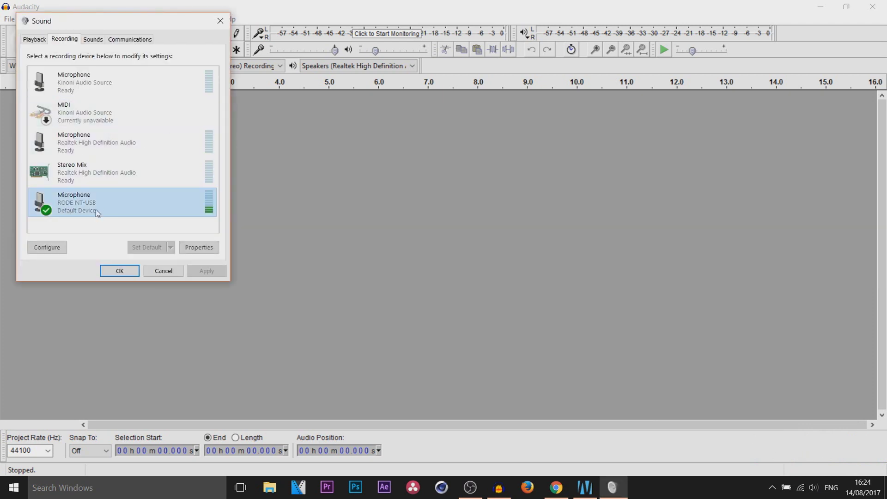
{"action": "right_click", "coordinate": [73, 203]}
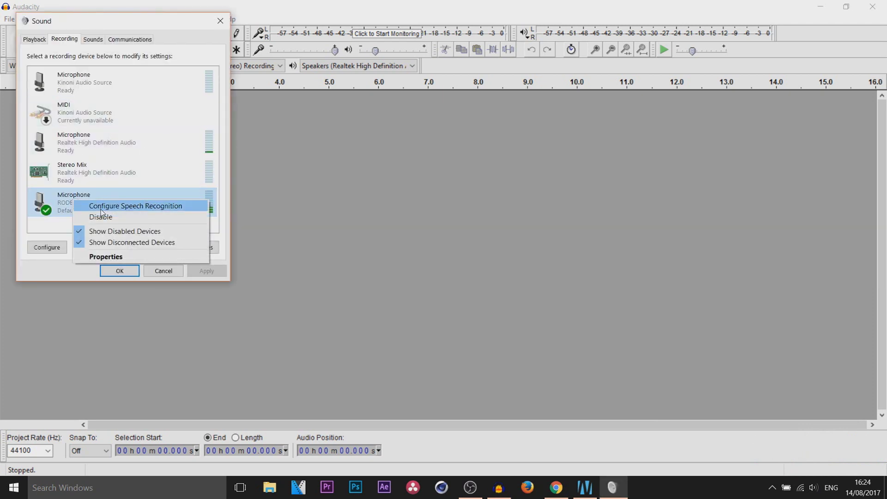
{"action": "left_click", "coordinate": [96, 183]}
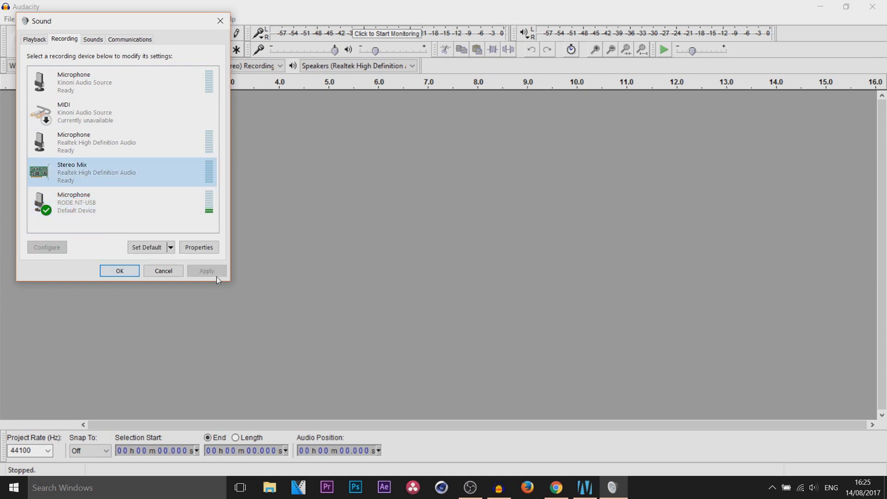
{"action": "left_click", "coordinate": [111, 271]}
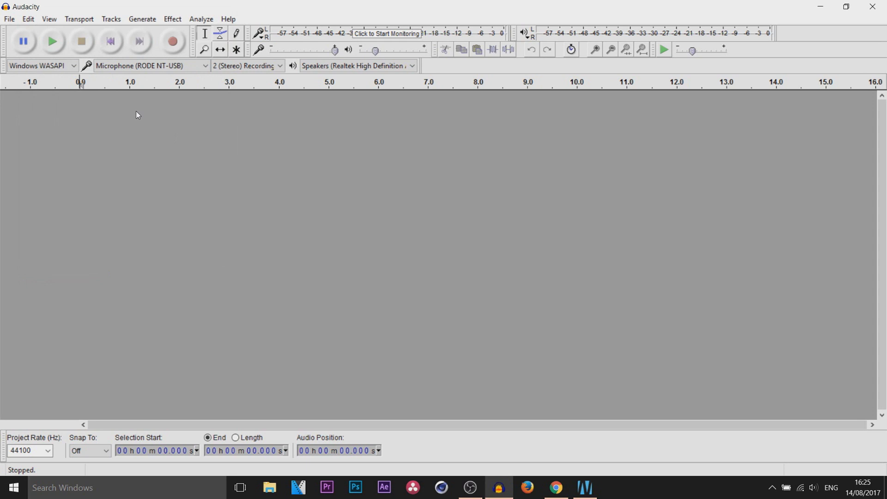
- Keep 2 (Stereo) recording channels and choose Speakers (Realtek High Definition Audio) as the playback device
{"action": "left_click", "coordinate": [245, 66]}
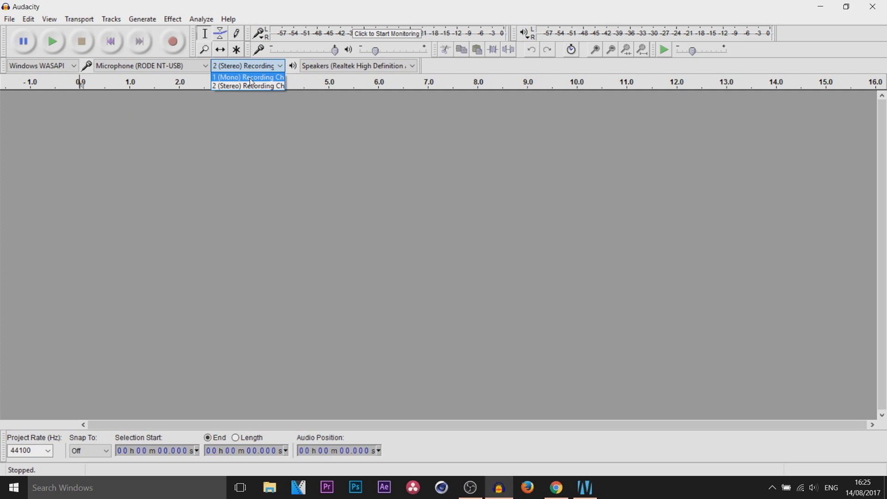
{"action": "left_click", "coordinate": [285, 72]}
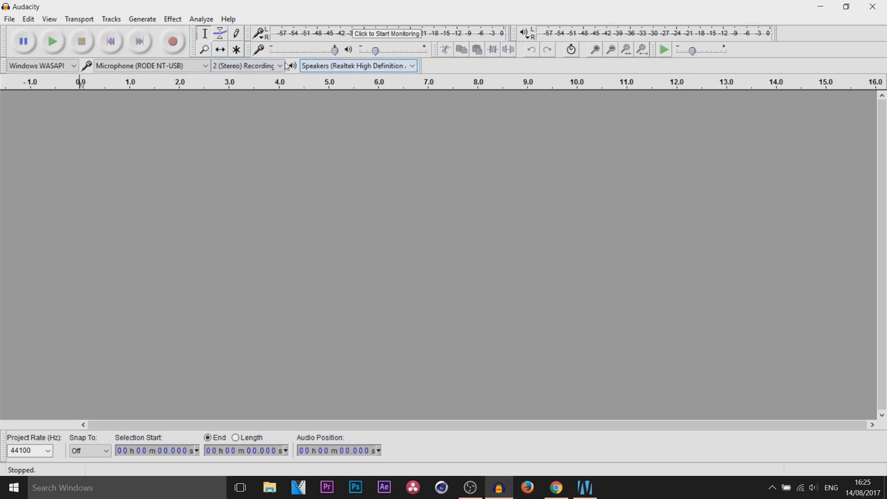
{"action": "left_click", "coordinate": [371, 67]}
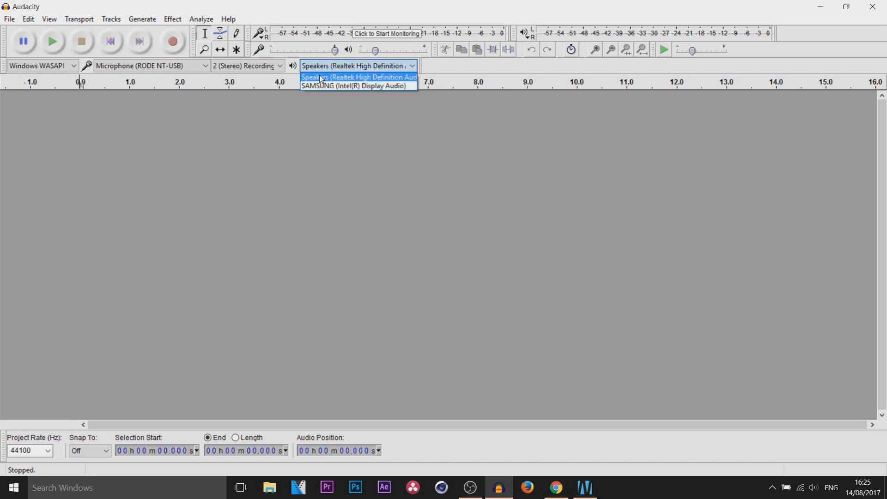
{"action": "left_click", "coordinate": [356, 77]}
{"action": "left_click", "coordinate": [339, 67]}
{"action": "left_click", "coordinate": [384, 78]}
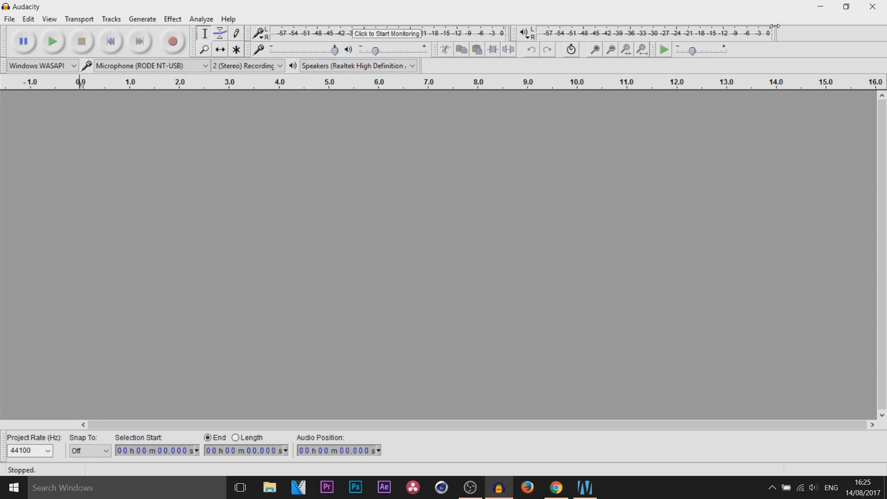
- Move the transport and tools toolbars to lower rows and place the mixer toolbar beside the device toolbar
{"action": "left_click_drag", "start_coordinate": [2, 45], "coordinate": [771, 48]}
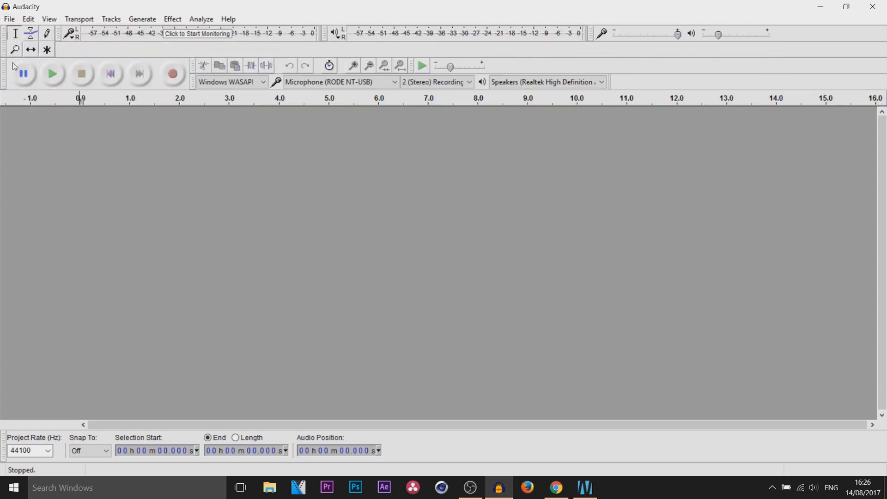
{"action": "left_click_drag", "start_coordinate": [4, 42], "coordinate": [458, 100]}
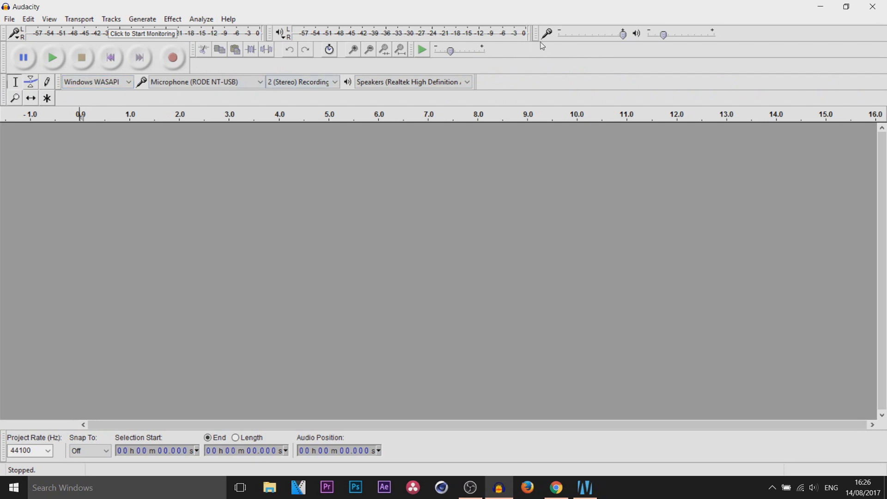
{"action": "left_click_drag", "start_coordinate": [535, 33], "coordinate": [480, 82]}
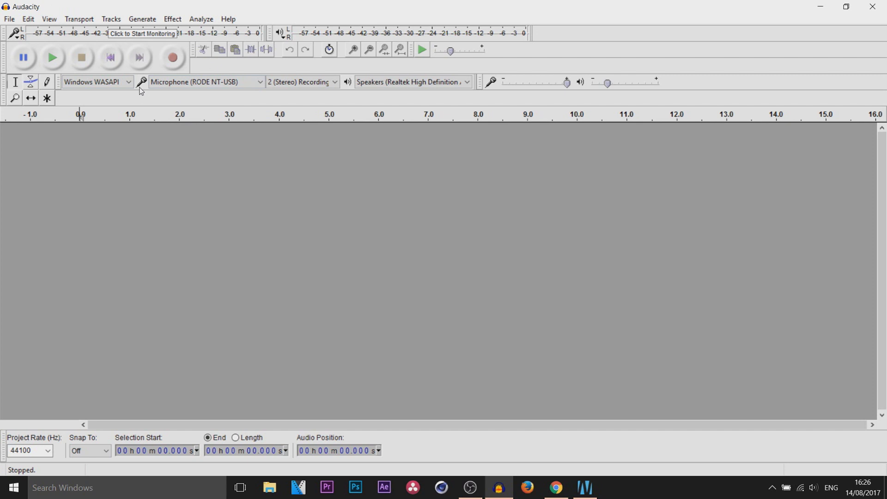
- Reset all toolbars to their default layout
{"action": "left_click", "coordinate": [40, 22]}
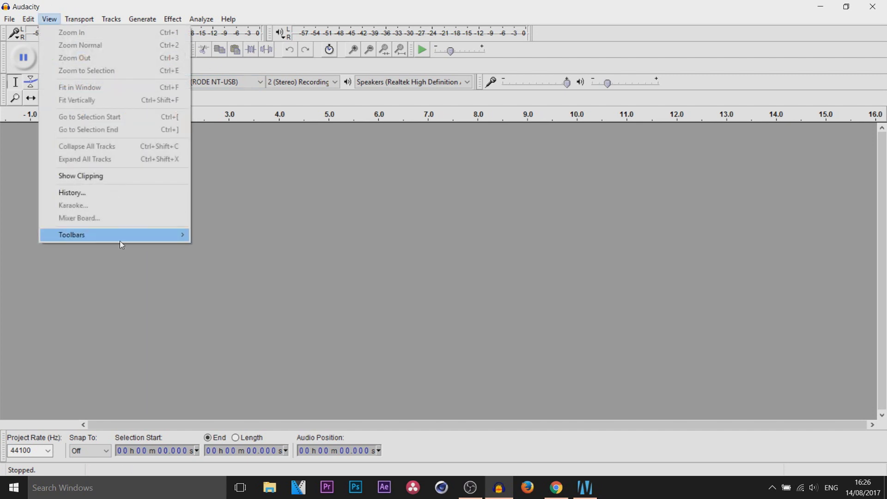
{"action": "mouse_move", "coordinate": [121, 244]}
{"action": "left_click", "coordinate": [252, 375]}
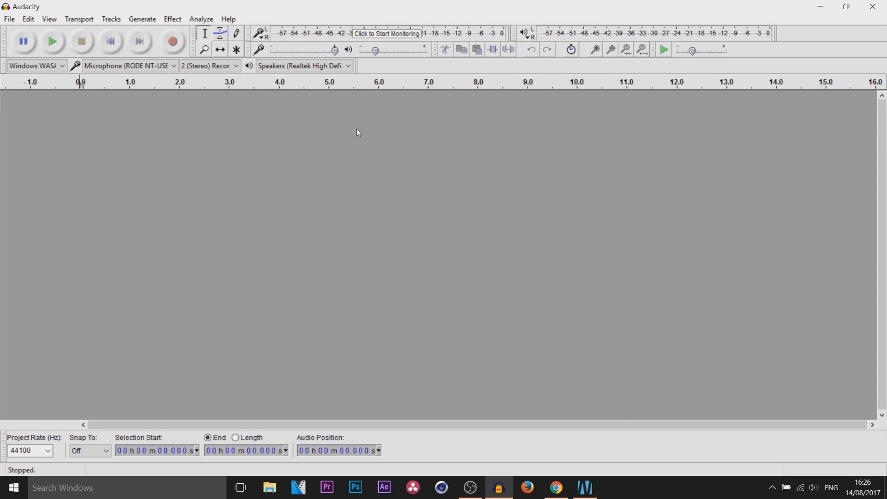
- Start monitoring the microphone input, try the recording volume at about half, and set it back to maximum
{"action": "left_click", "coordinate": [274, 34]}
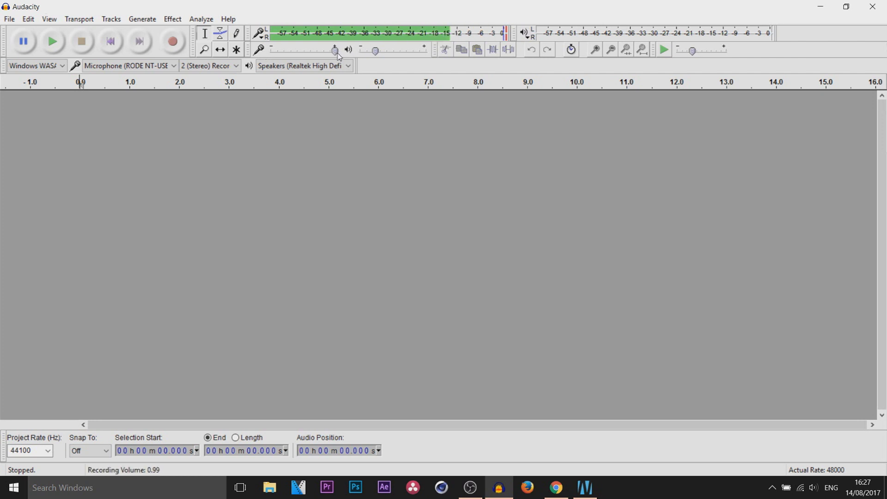
{"action": "mouse_move", "coordinate": [335, 55]}
{"action": "left_click_drag", "start_coordinate": [335, 55], "coordinate": [301, 55]}
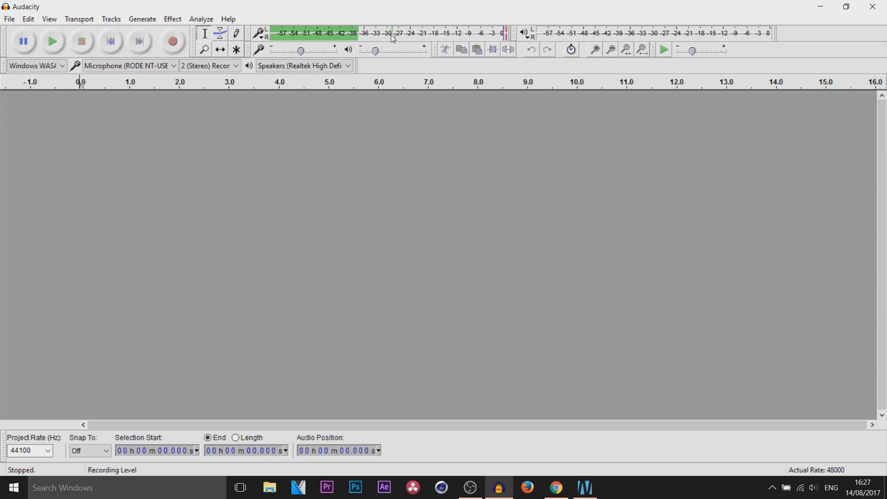
{"action": "left_click_drag", "start_coordinate": [300, 52], "coordinate": [340, 55]}
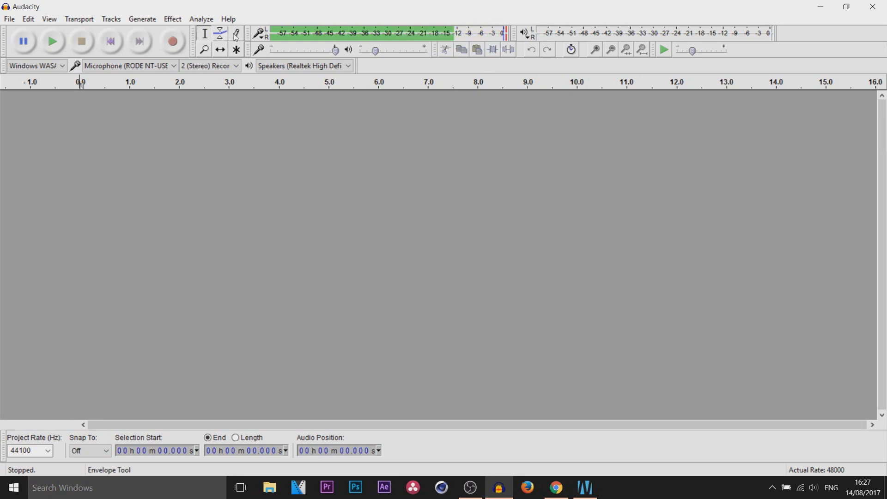
- Record a stereo voice clip of about 4 seconds and play it back
{"action": "left_click", "coordinate": [176, 48]}
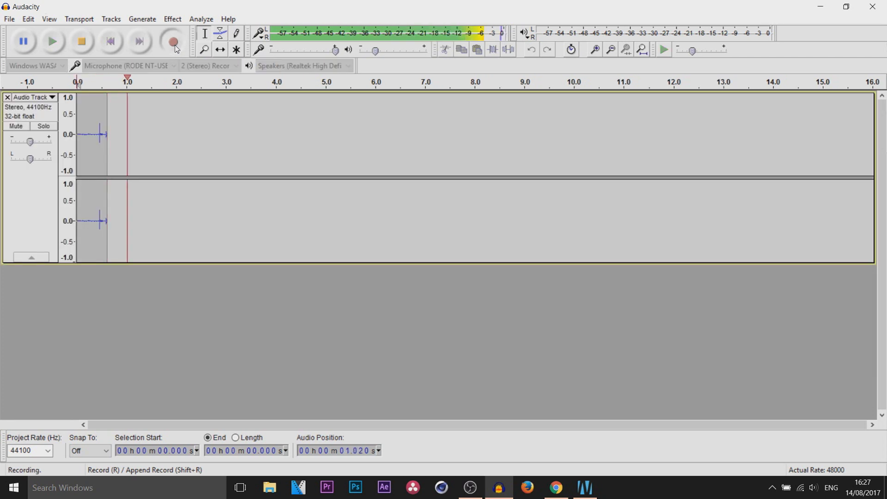
{"action": "left_click", "coordinate": [81, 42]}
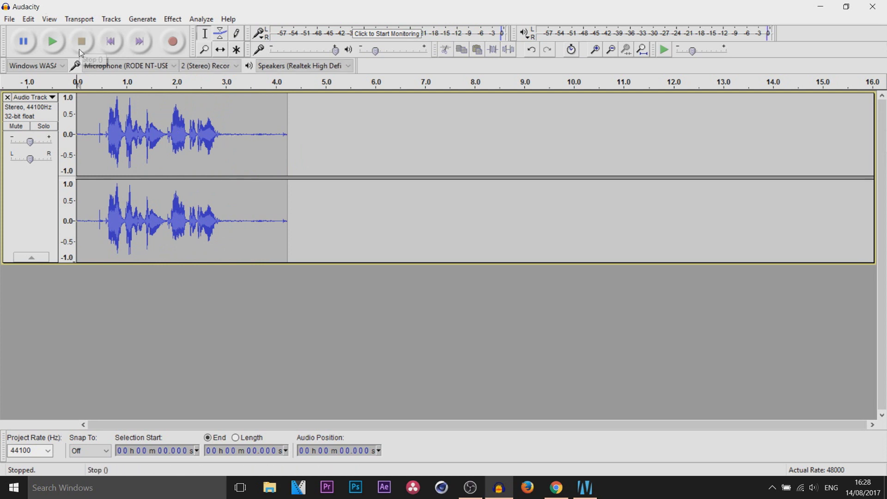
{"action": "left_click", "coordinate": [369, 39]}
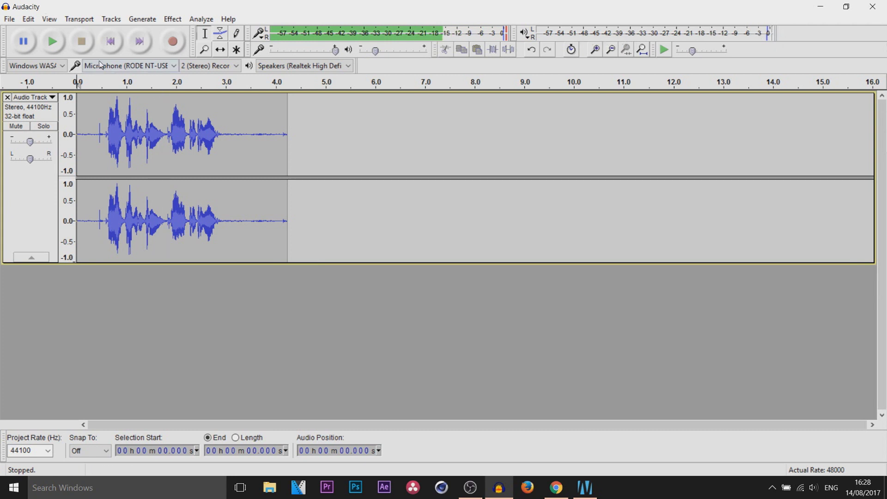
{"action": "left_click", "coordinate": [52, 41]}
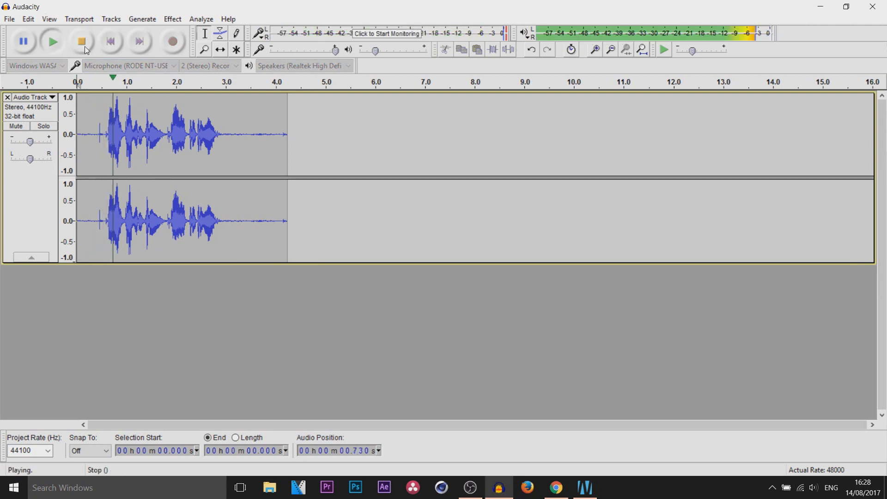
{"action": "left_click", "coordinate": [81, 41]}
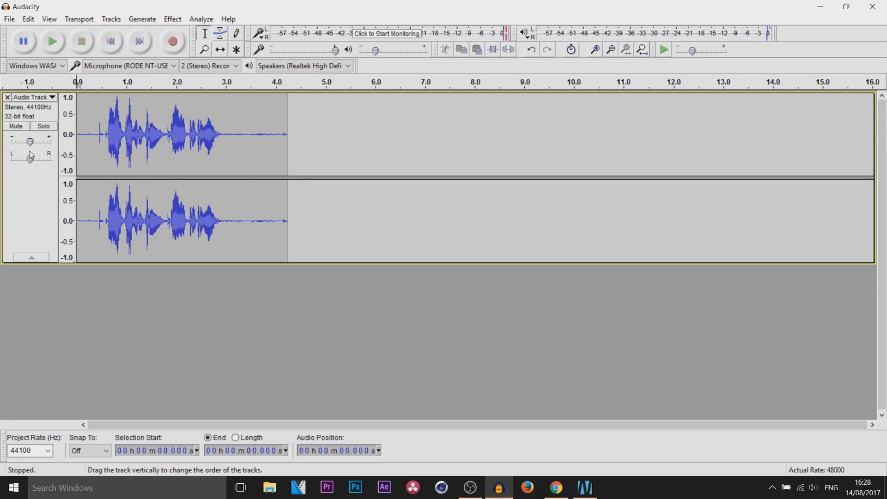
- Lower the audio track's gain slightly and play the clip to hear the change
{"action": "left_click_drag", "start_coordinate": [31, 143], "coordinate": [25, 143]}
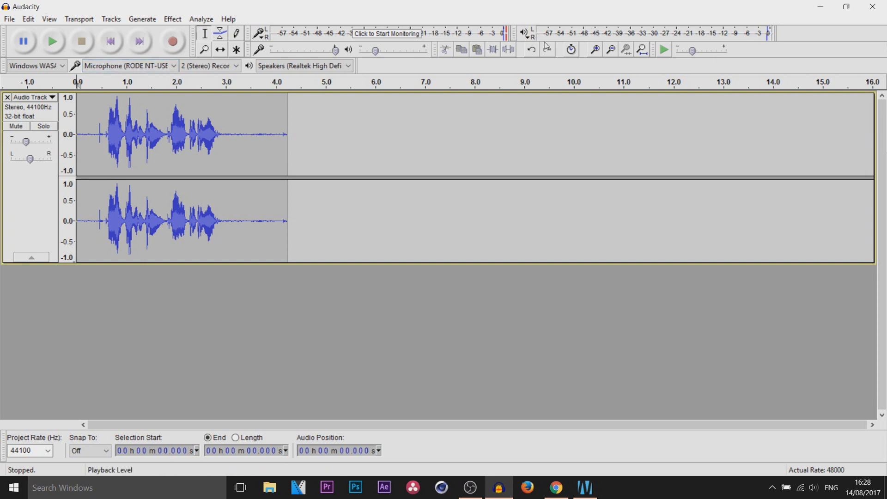
{"action": "left_click", "coordinate": [58, 48]}
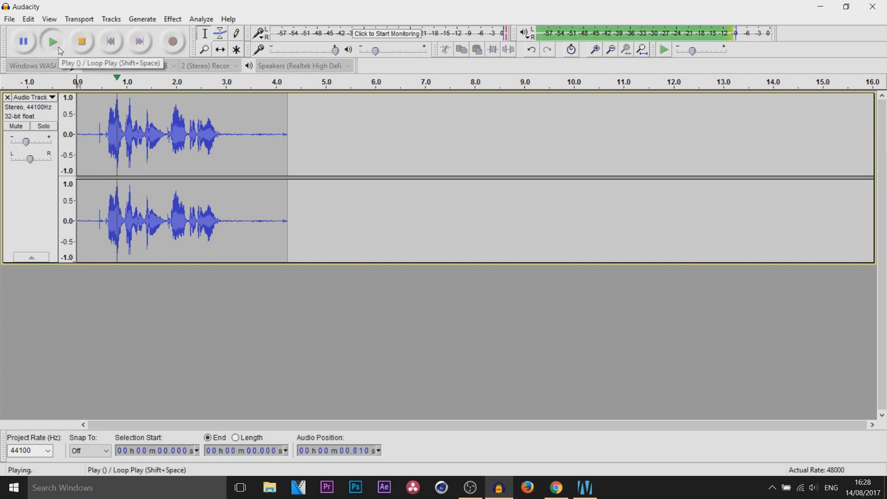
{"action": "left_click", "coordinate": [59, 49]}
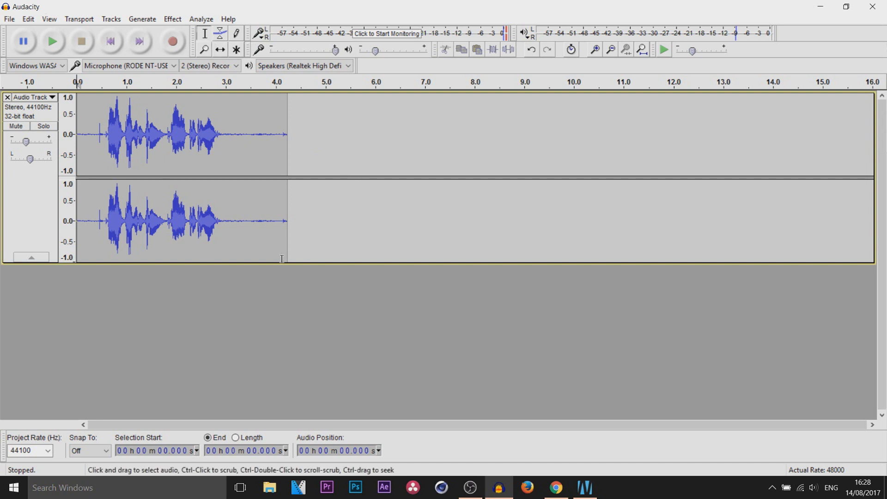
- Select the quiet tail of the clip from about 3.27 to 4.24 s and view the available effects
{"action": "left_click_drag", "start_coordinate": [238, 137], "coordinate": [288, 138]}
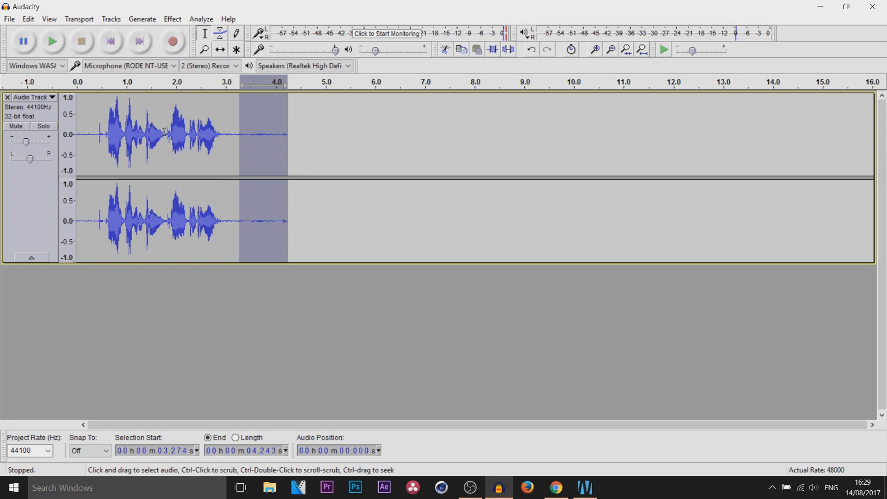
{"action": "left_click", "coordinate": [173, 19]}
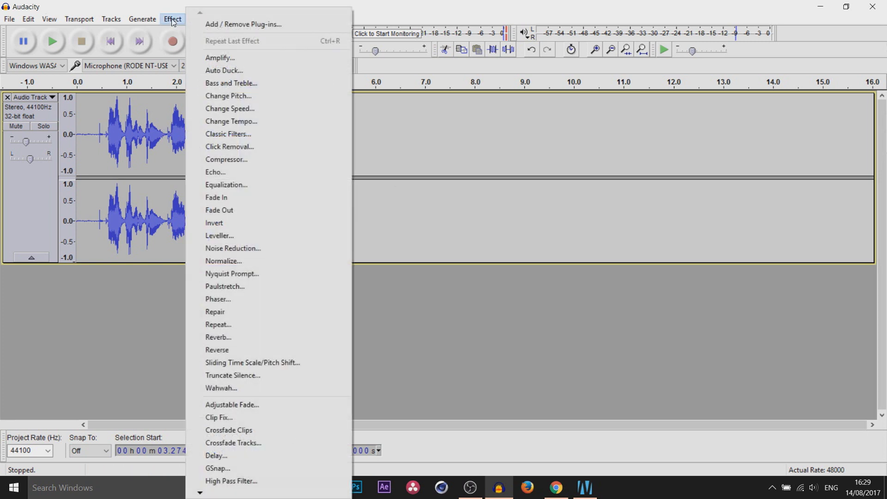
{"action": "left_click", "coordinate": [417, 145]}
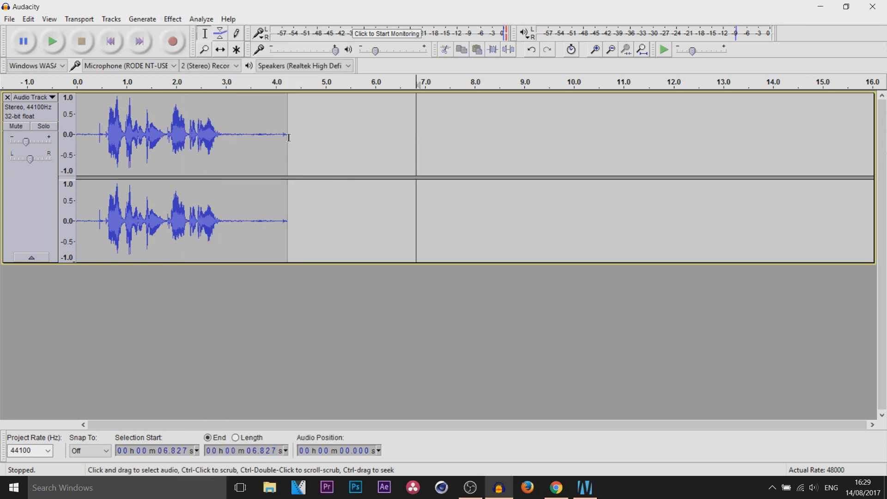
- Delete the quiet lead-in covering about the first 0.57 seconds of the clip
{"action": "left_click_drag", "start_coordinate": [288, 138], "coordinate": [223, 154]}
{"action": "left_click_drag", "start_coordinate": [105, 127], "coordinate": [74, 121]}
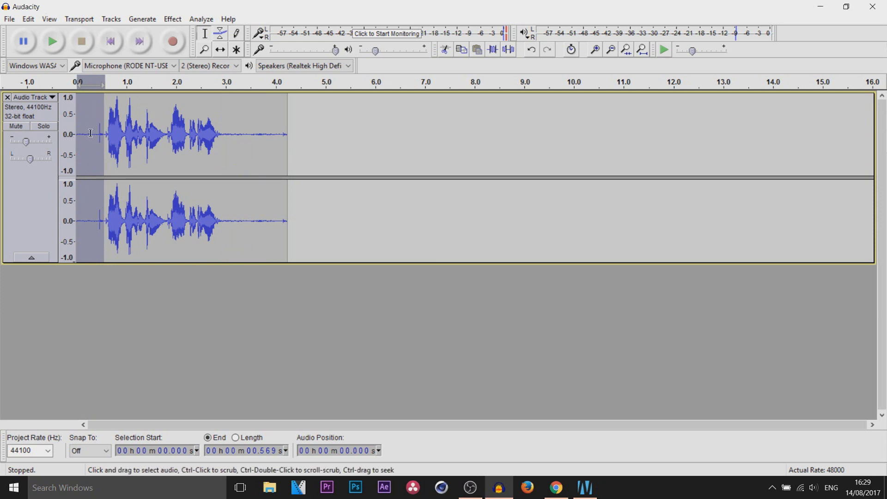
{"action": "key", "text": "Delete"}
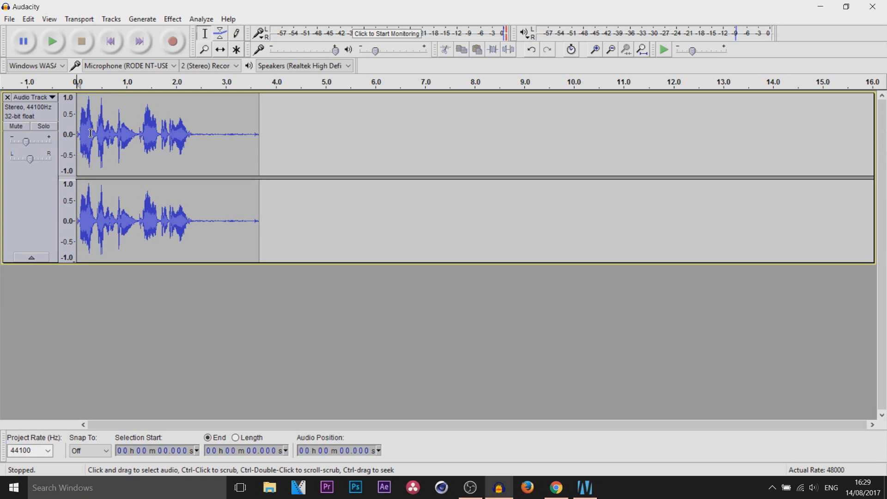
- Undo the deletion of the clip's quiet lead-in and select the entire clip
{"action": "key", "text": "ctrl+z"}
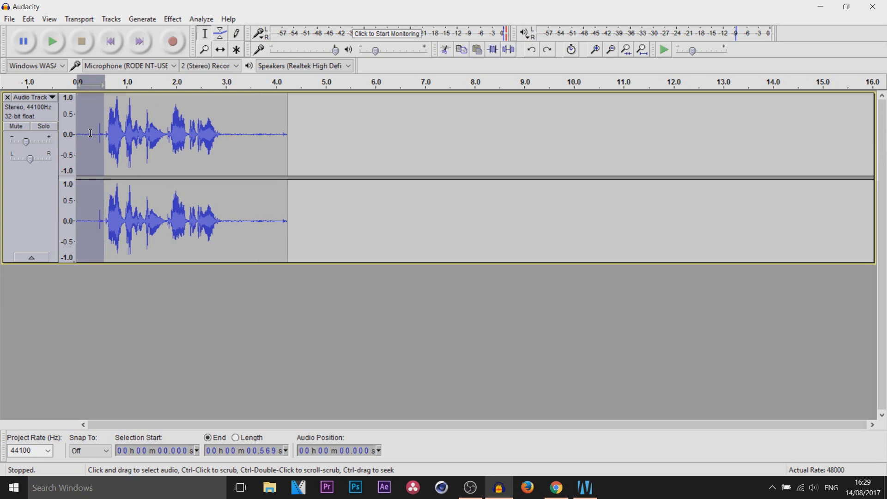
{"action": "left_click", "coordinate": [31, 21]}
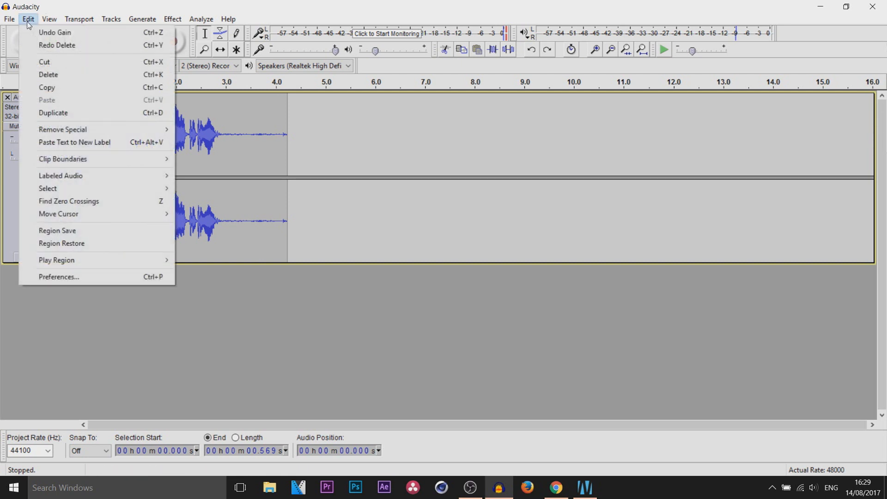
{"action": "left_click", "coordinate": [99, 32]}
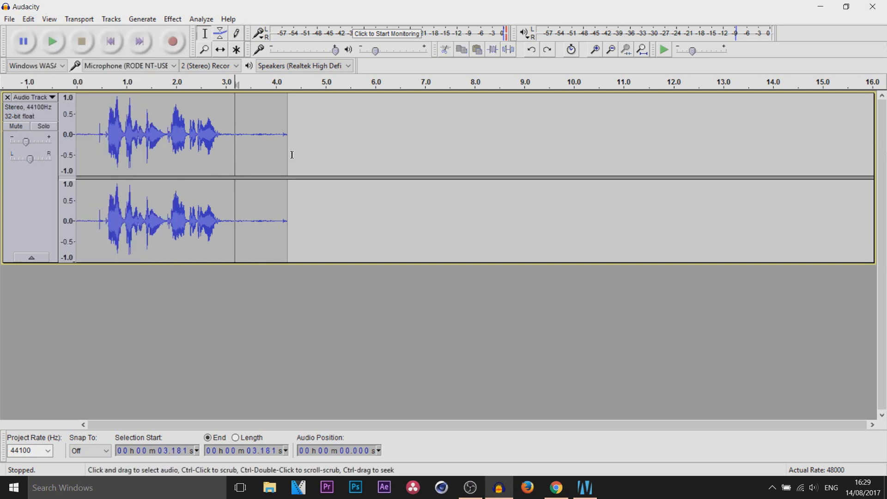
{"action": "key", "text": "ctrl+a"}
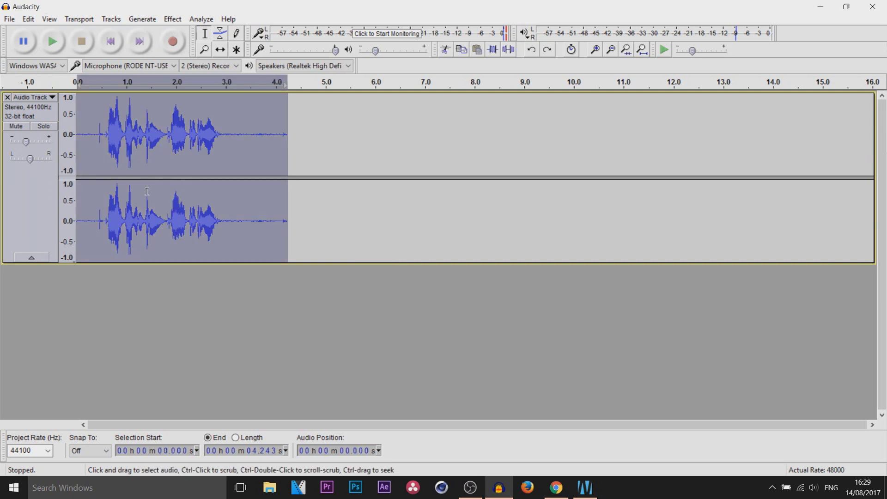
{"action": "left_click", "coordinate": [149, 317]}
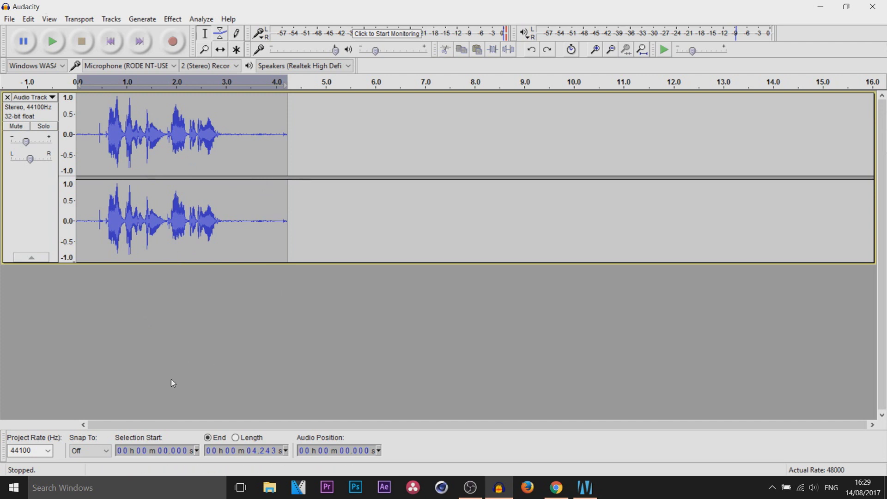
{"action": "left_click", "coordinate": [24, 206]}
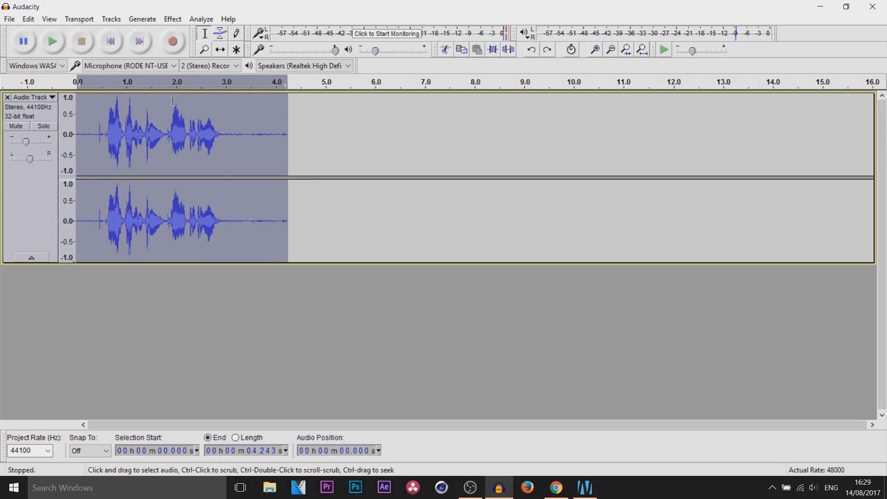
- Reshape the clip's volume with the Envelope tool, lowering the opening up to about 1.1 s and raising the level from about 1.4 s
{"action": "left_click", "coordinate": [220, 34]}
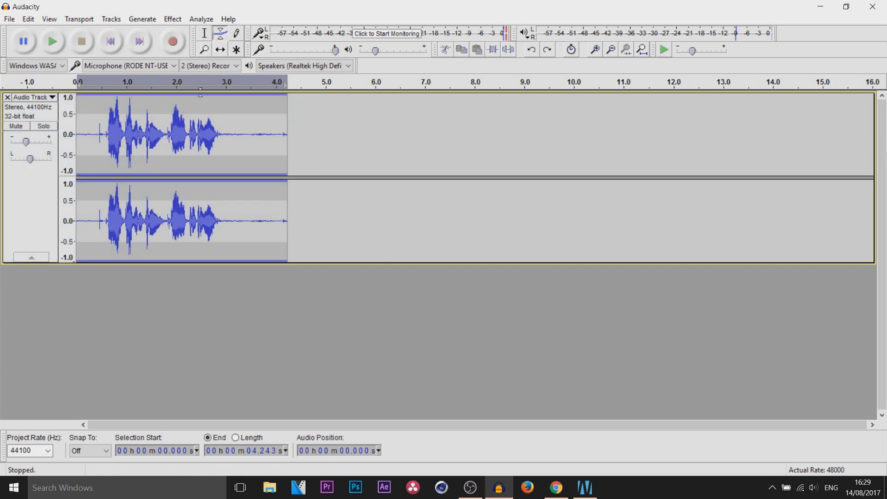
{"action": "left_click_drag", "start_coordinate": [118, 174], "coordinate": [153, 154]}
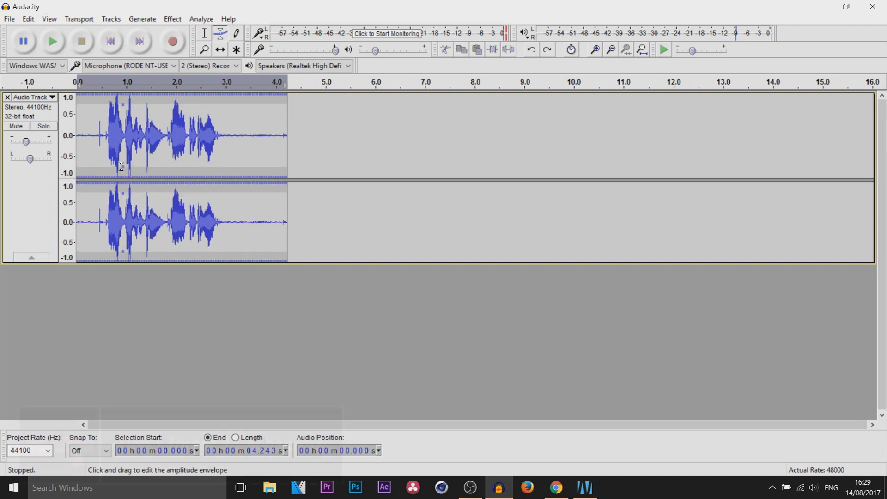
{"action": "left_click_drag", "start_coordinate": [152, 153], "coordinate": [111, 137]}
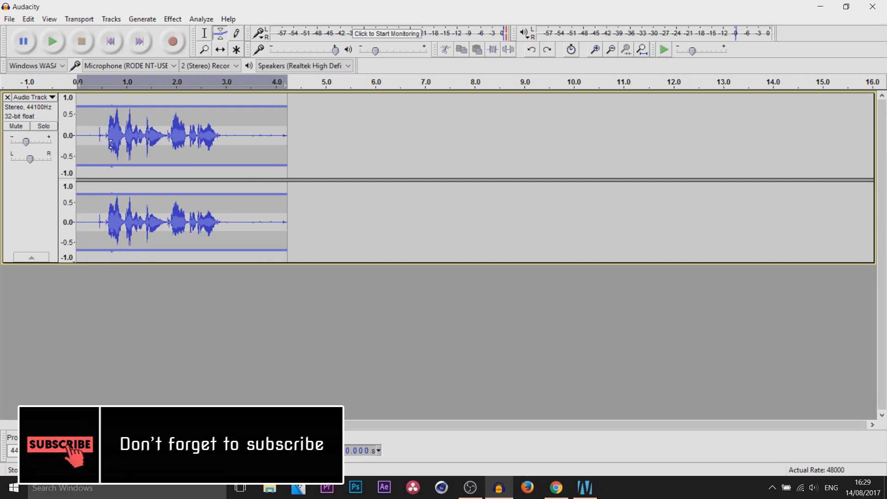
{"action": "left_click_drag", "start_coordinate": [127, 139], "coordinate": [151, 153]}
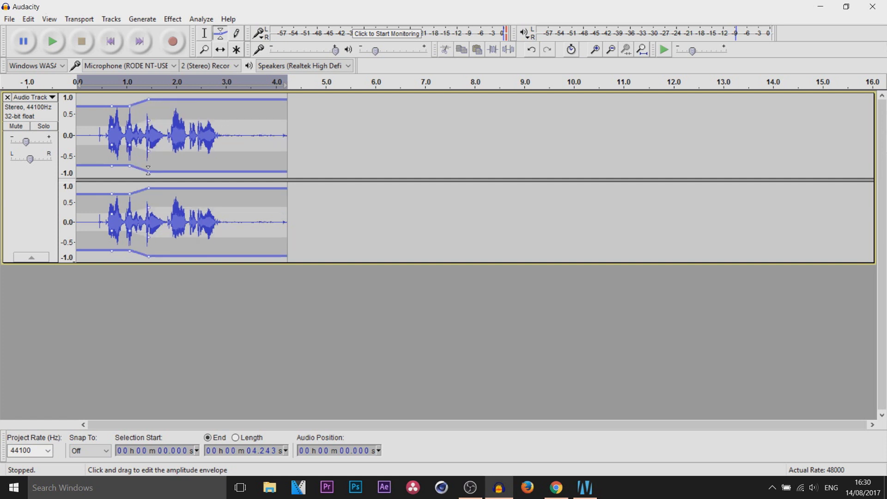
- Magnify the speech between about 0.55 and 3.0 s with the Zoom tool and return to the wider view
{"action": "left_click", "coordinate": [235, 33]}
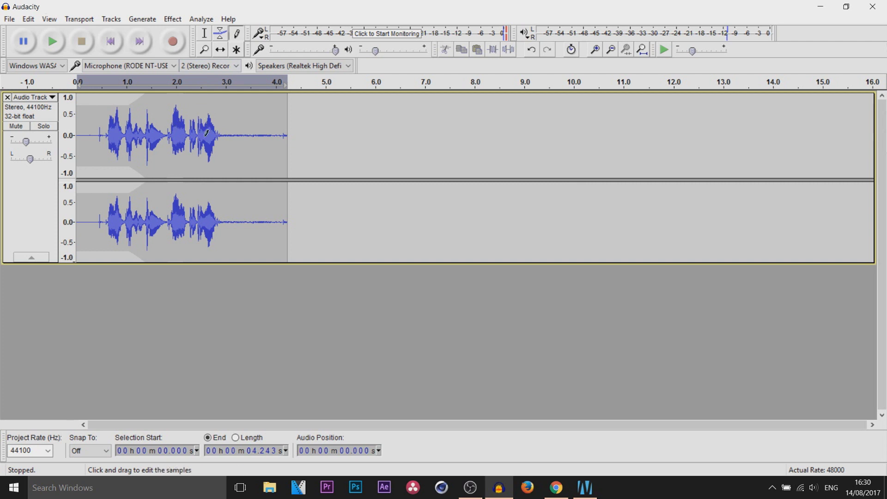
{"action": "left_click", "coordinate": [206, 49]}
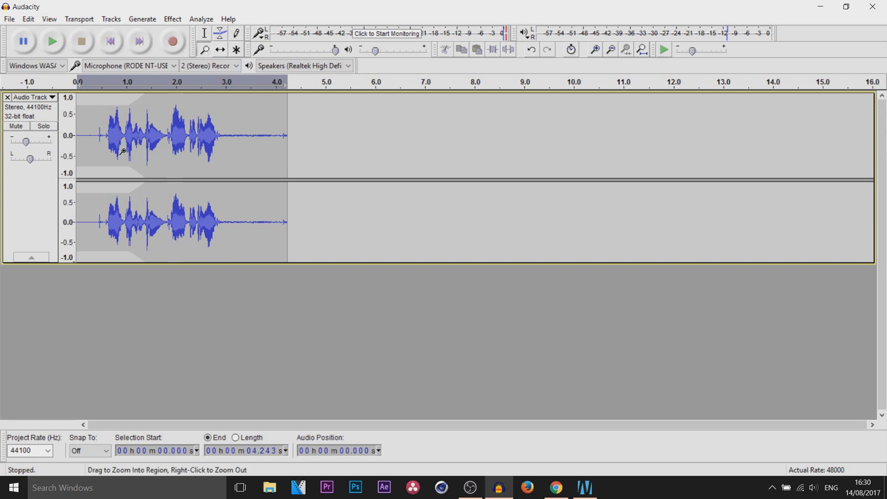
{"action": "left_click_drag", "start_coordinate": [105, 141], "coordinate": [165, 63]}
{"action": "left_click_drag", "start_coordinate": [219, 14], "coordinate": [223, 149]}
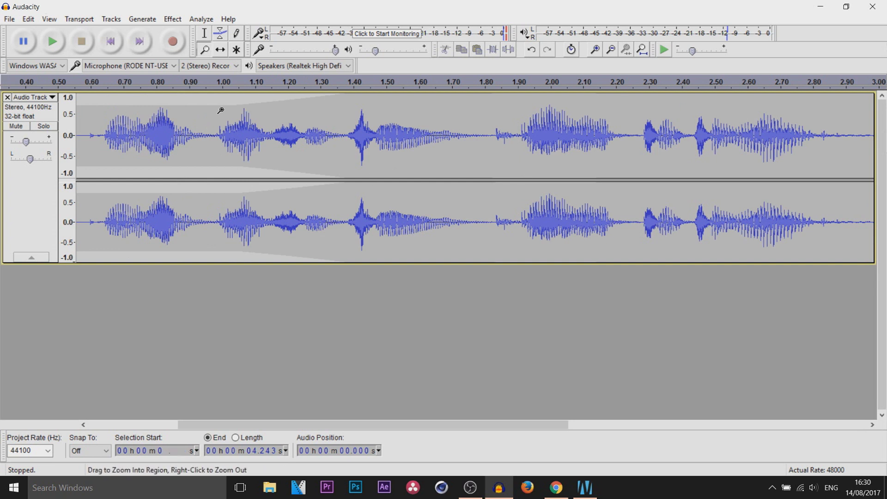
{"action": "middle_click", "coordinate": [211, 126]}
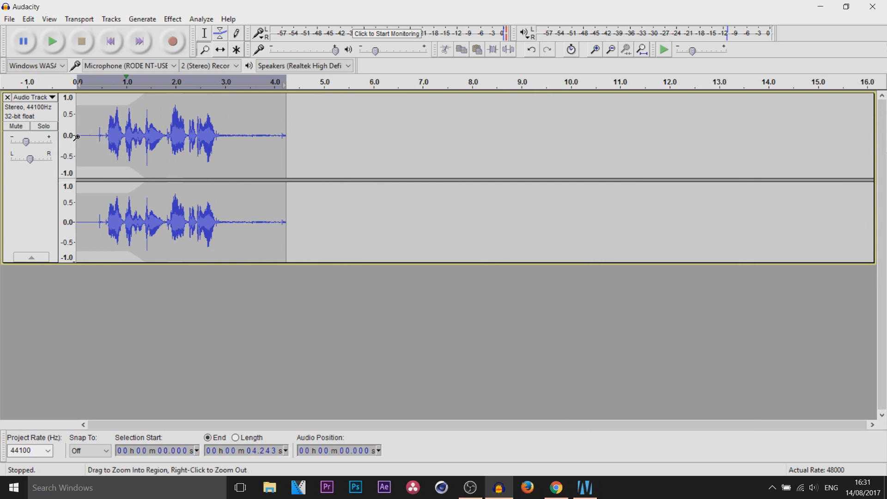
- Examine the waveform near the start of the clip up close and return to a view of the whole clip
{"action": "left_click", "coordinate": [95, 133]}
{"action": "left_click", "coordinate": [95, 132]}
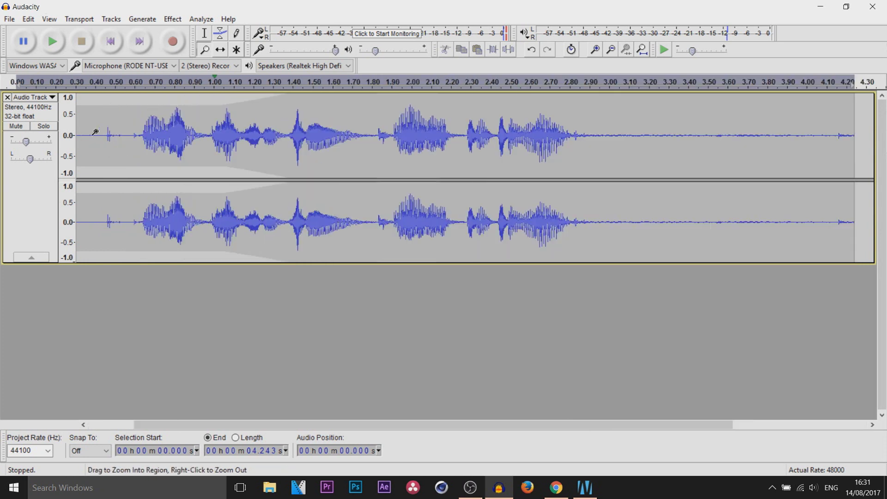
{"action": "left_click", "coordinate": [95, 132]}
{"action": "left_click", "coordinate": [95, 132]}
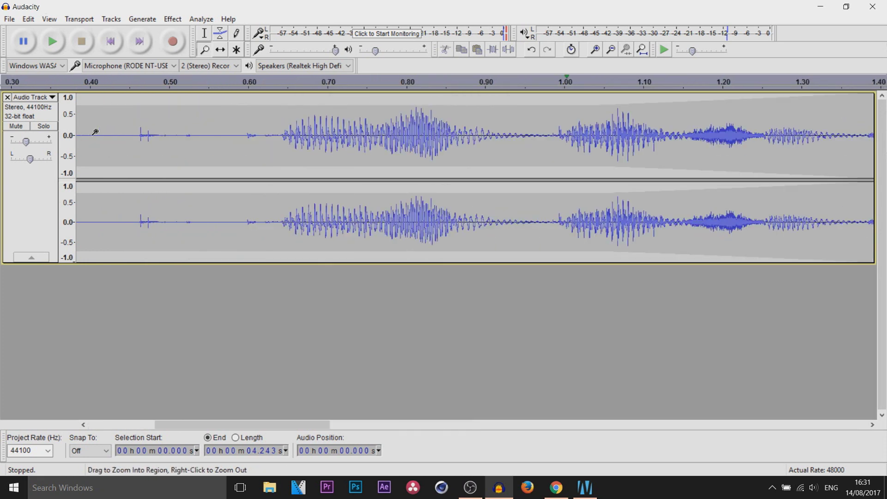
{"action": "left_click", "coordinate": [271, 148]}
{"action": "left_click", "coordinate": [271, 148]}
{"action": "right_click", "coordinate": [271, 148]}
{"action": "right_click", "coordinate": [271, 148]}
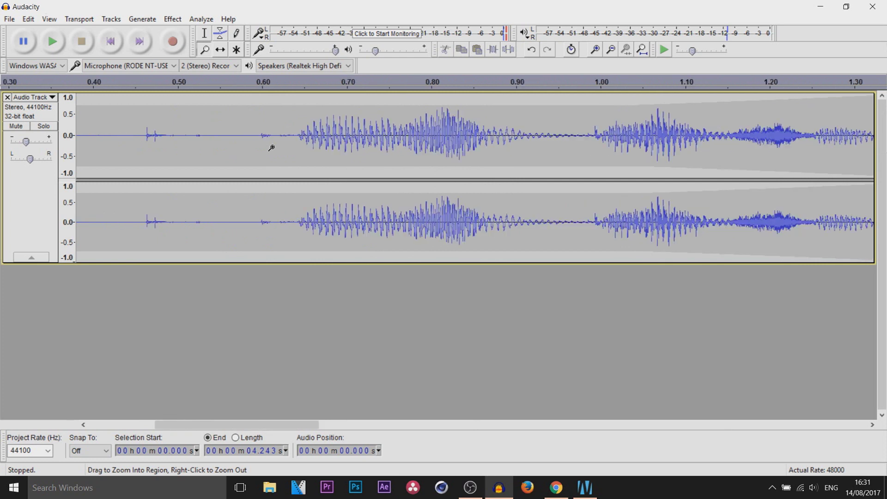
{"action": "right_click", "coordinate": [271, 148]}
{"action": "right_click", "coordinate": [272, 147]}
{"action": "right_click", "coordinate": [271, 148]}
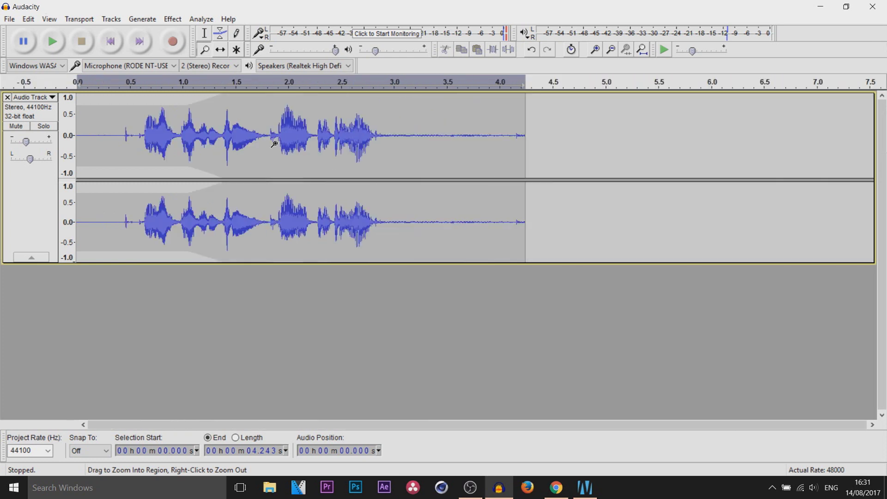
{"action": "right_click", "coordinate": [323, 123]}
- Move the clip about 0.4 s earlier with the Time Shift tool
{"action": "left_click", "coordinate": [220, 49]}
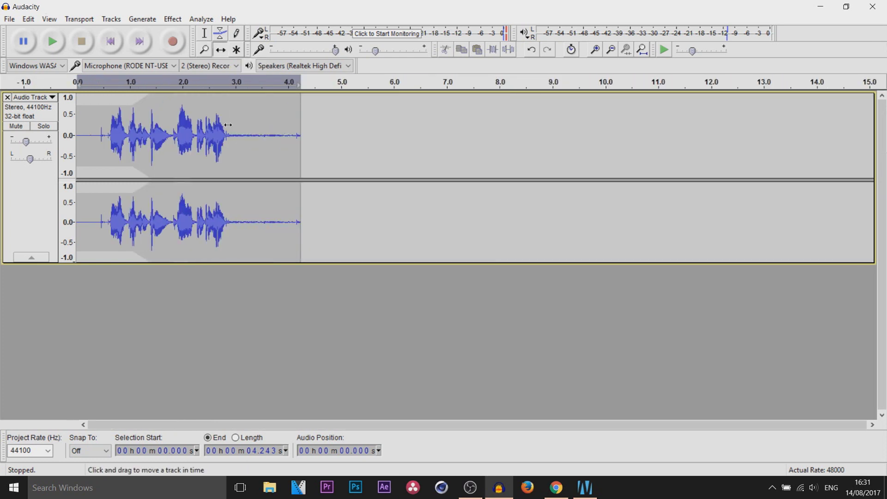
{"action": "left_click_drag", "start_coordinate": [170, 136], "coordinate": [147, 154]}
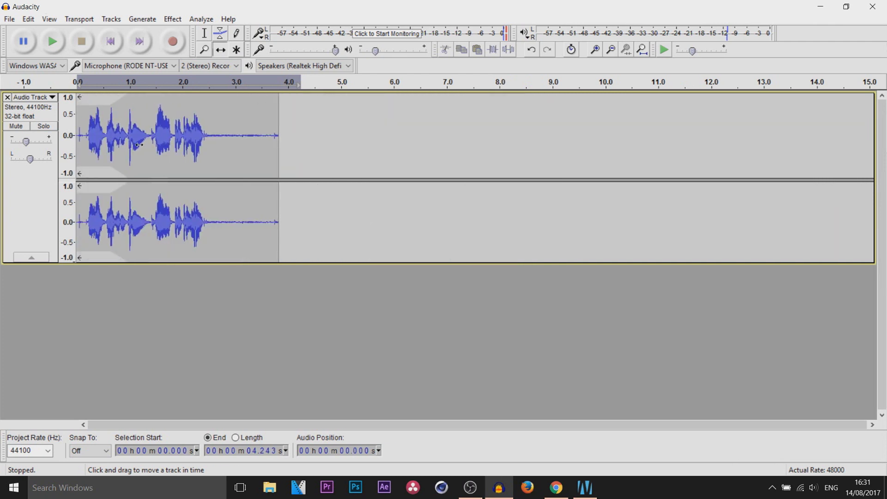
- Record a second voice clip on a new stereo track and shift it about 1.3 s to the right
{"action": "left_click", "coordinate": [172, 42]}
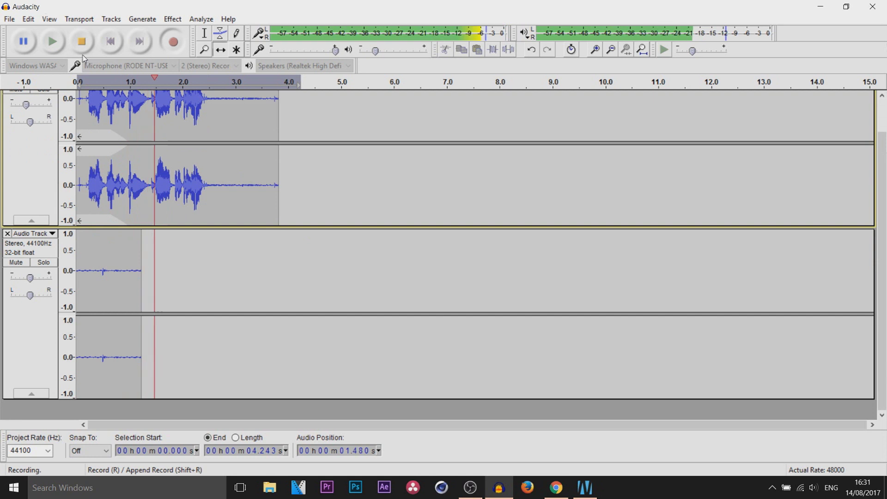
{"action": "left_click", "coordinate": [82, 42]}
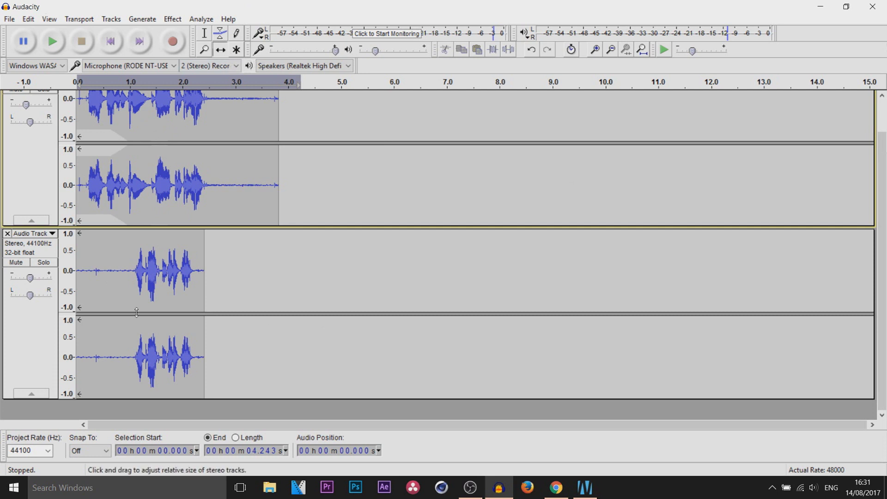
{"action": "left_click_drag", "start_coordinate": [123, 285], "coordinate": [188, 292]}
- Delete the quiet tail of the first clip from about 2.48 to 3.83 s
{"action": "left_click", "coordinate": [204, 34]}
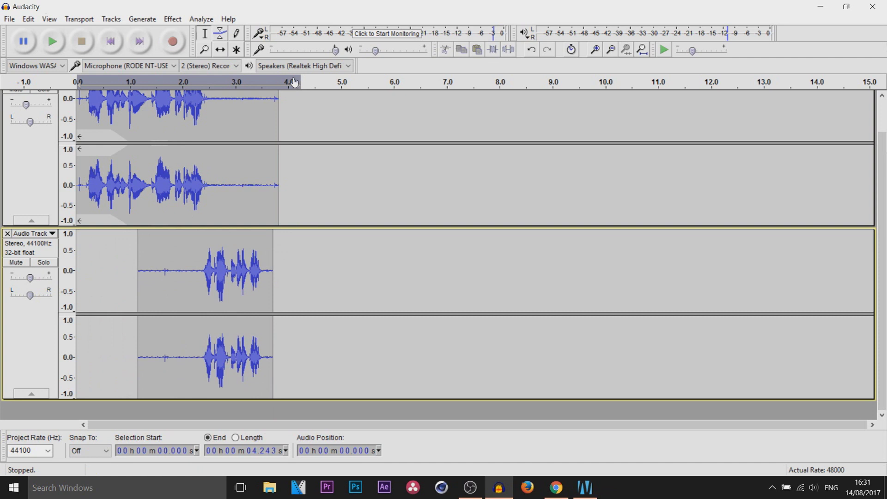
{"action": "left_click", "coordinate": [279, 105]}
{"action": "left_click_drag", "start_coordinate": [279, 105], "coordinate": [208, 108]}
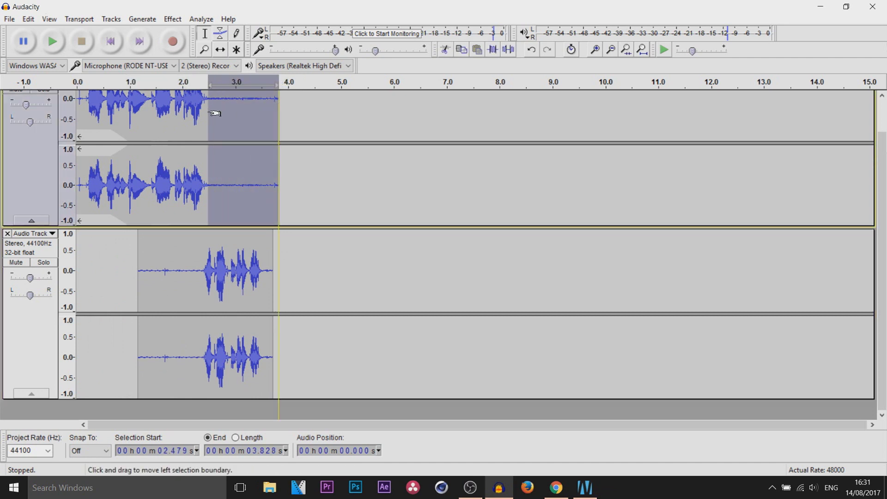
{"action": "scroll", "coordinate": [214, 113], "scroll_direction": "up", "scroll_amount": 1}
{"action": "key", "text": "Delete"}
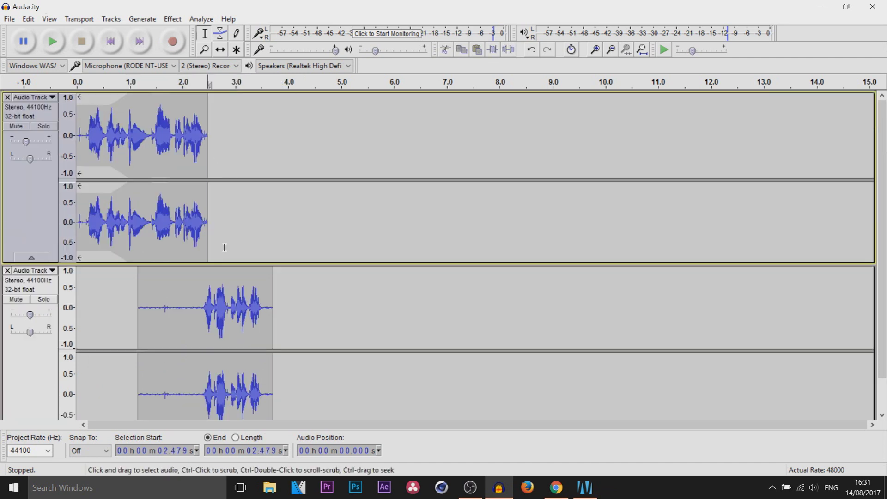
- Delete everything before about 2.32 s on the second track and move its clip to start where the first clip ends, at about 2.48 s
{"action": "left_click_drag", "start_coordinate": [194, 318], "coordinate": [69, 307]}
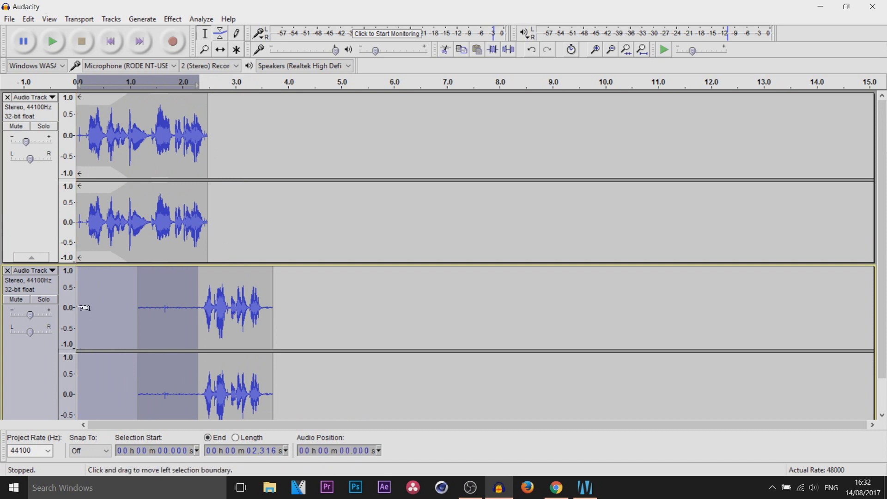
{"action": "key", "text": "Delete"}
{"action": "left_click", "coordinate": [221, 49]}
{"action": "left_click_drag", "start_coordinate": [129, 312], "coordinate": [242, 298]}
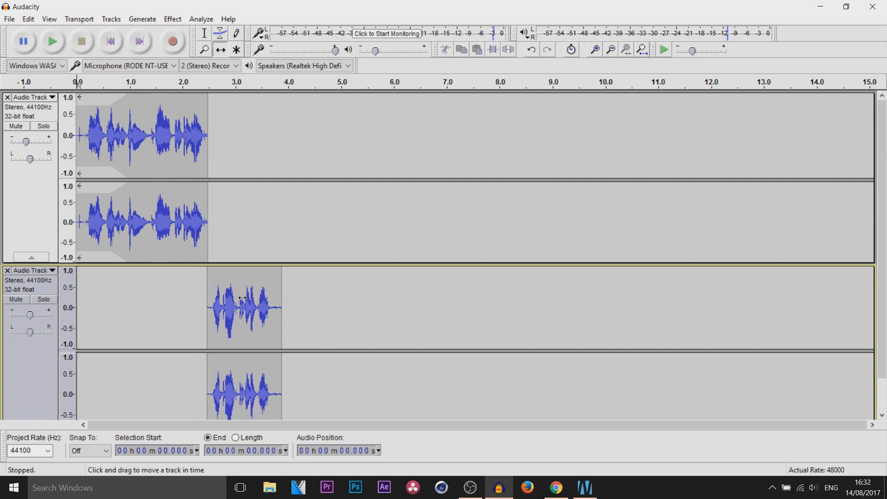
- Lower the second track's gain slightly and select its whole clip from about 2.48 to 3.88 s
{"action": "scroll", "coordinate": [235, 209], "scroll_direction": "down", "scroll_amount": 1}
{"action": "mouse_move", "coordinate": [28, 301]}
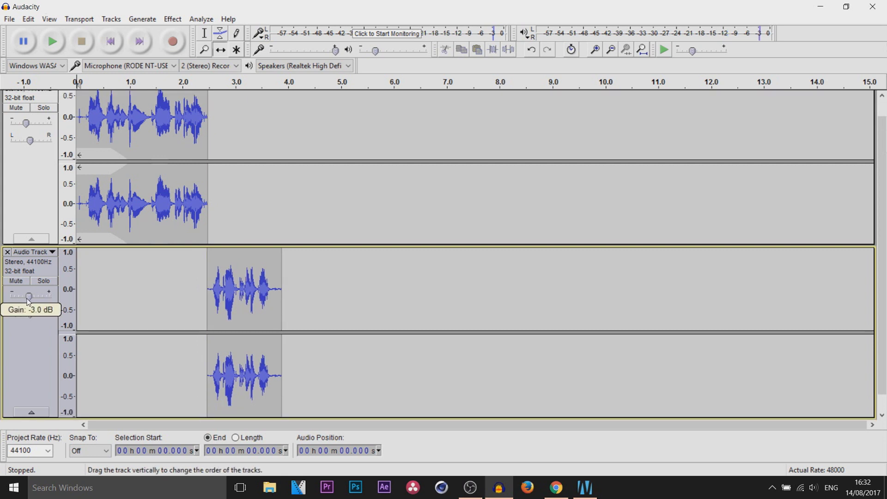
{"action": "left_click_drag", "start_coordinate": [27, 299], "coordinate": [23, 302]}
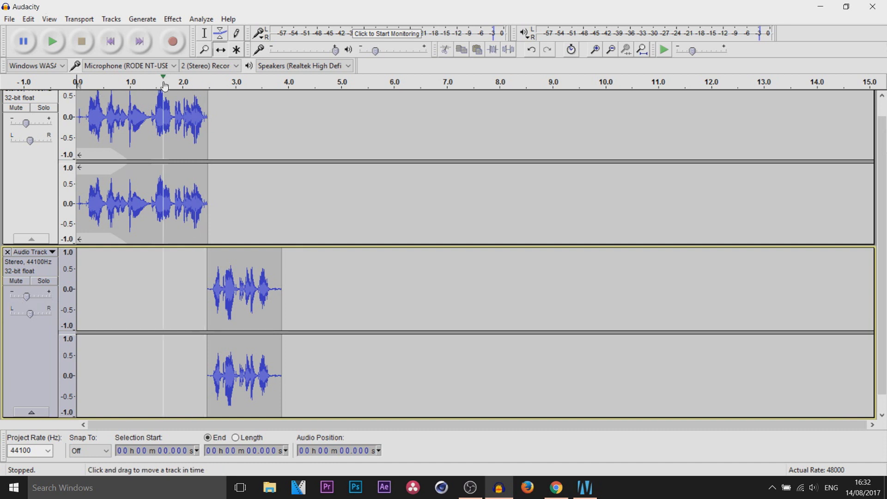
{"action": "left_click", "coordinate": [249, 337]}
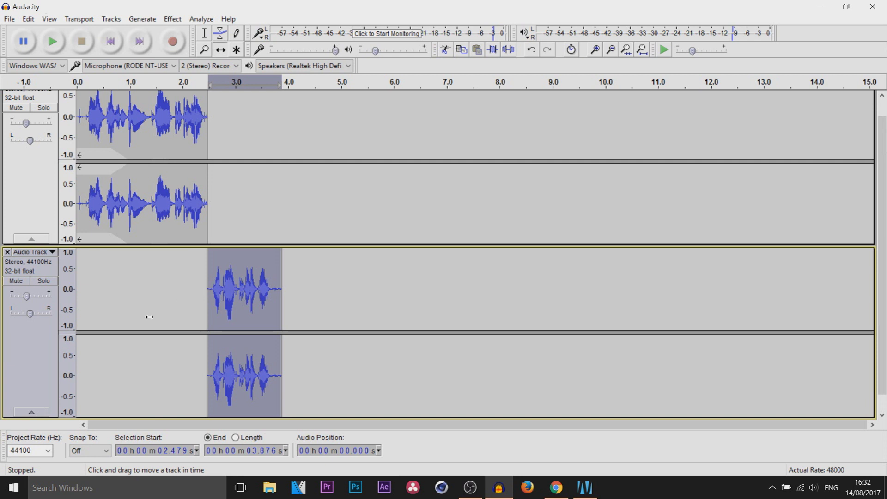
- Remove the second audio track, undo the removal, and remove the track again
{"action": "left_click", "coordinate": [7, 252]}
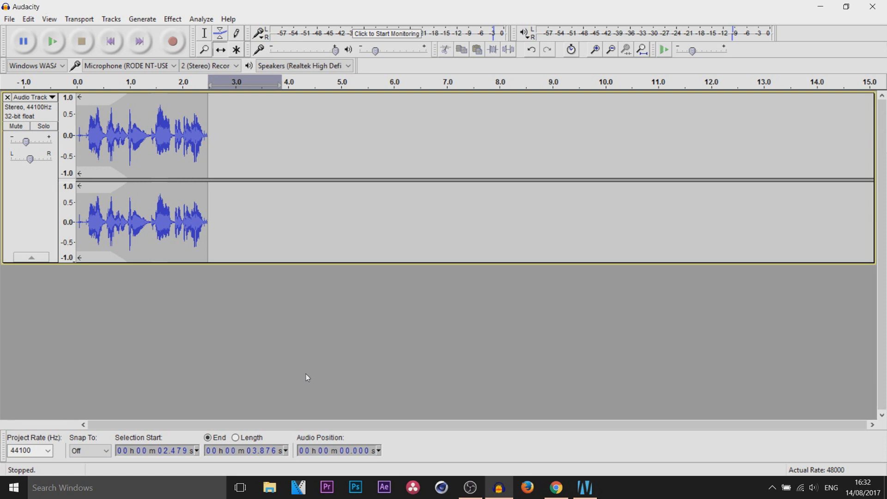
{"action": "key", "text": "ctrl+z"}
{"action": "left_click", "coordinate": [7, 253]}
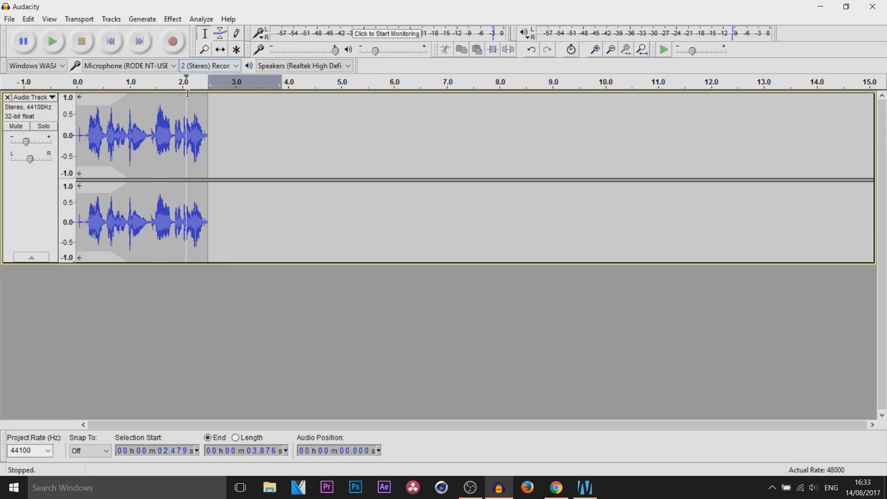
- Use the Multi-Tool to select about 0.58 to 2.11 s of the remaining clip and shift the clip about 0.4 s later
{"action": "left_click", "coordinate": [237, 52]}
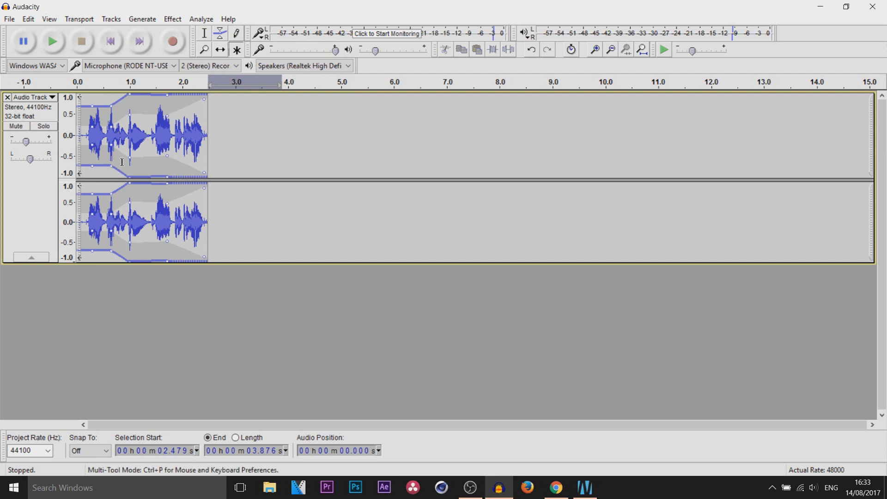
{"action": "left_click_drag", "start_coordinate": [188, 152], "coordinate": [107, 145]}
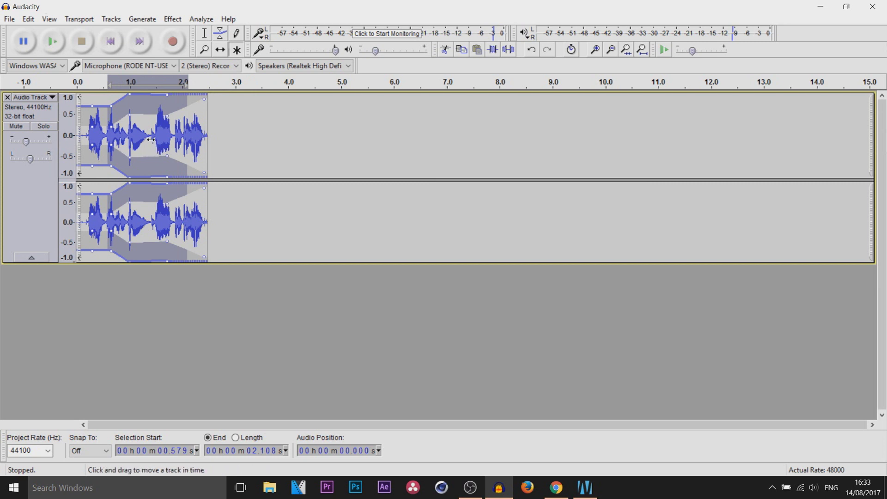
{"action": "left_click_drag", "start_coordinate": [146, 134], "coordinate": [182, 136]}
{"action": "left_click_drag", "start_coordinate": [167, 143], "coordinate": [183, 143]}
- Place the cursor at about 4.03 s with the Selection tool and try quick-play from the timeline
{"action": "key", "text": "F1"}
{"action": "left_click", "coordinate": [289, 139]}
{"action": "left_click", "coordinate": [154, 83]}
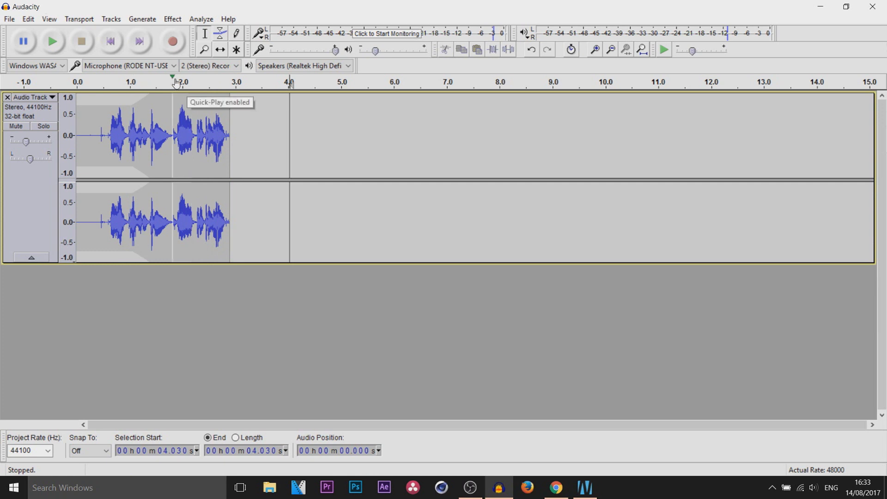
- Try quick-play from about 2.3 s on the timeline, moving back across the clip towards its start
{"action": "mouse_move", "coordinate": [199, 86]}
{"action": "left_mouse_down"}
{"action": "mouse_move", "coordinate": [148, 85]}
{"action": "mouse_move", "coordinate": [144, 104]}
{"action": "left_mouse_up"}
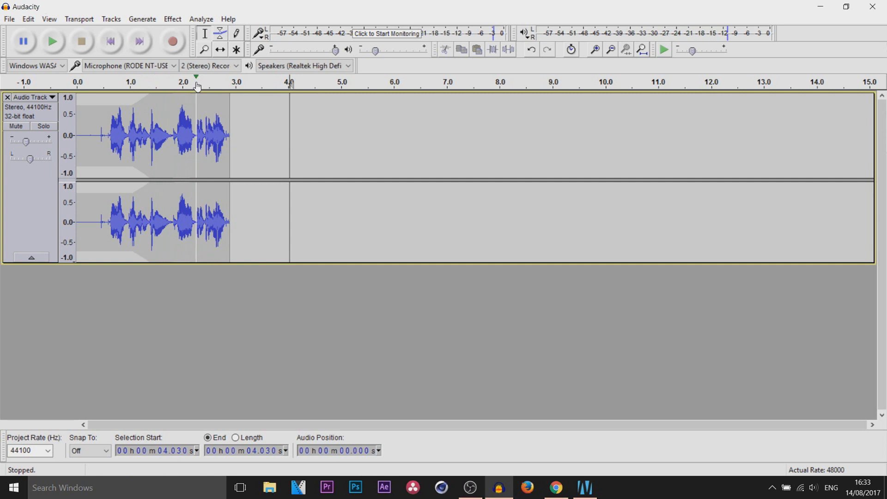
{"action": "left_click_drag", "start_coordinate": [194, 85], "coordinate": [98, 86]}
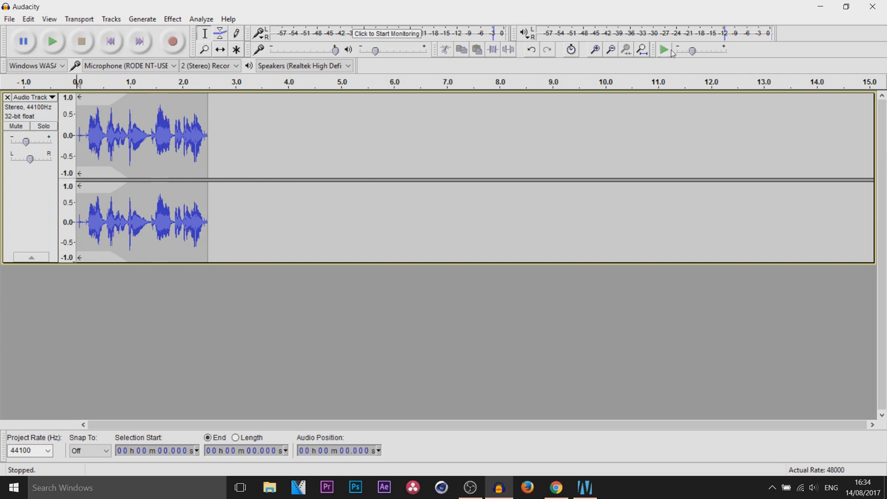
- Raise the play-at-speed rate, play the clip at that faster speed, and return the rate to about 1.00x
{"action": "mouse_move", "coordinate": [692, 54]}
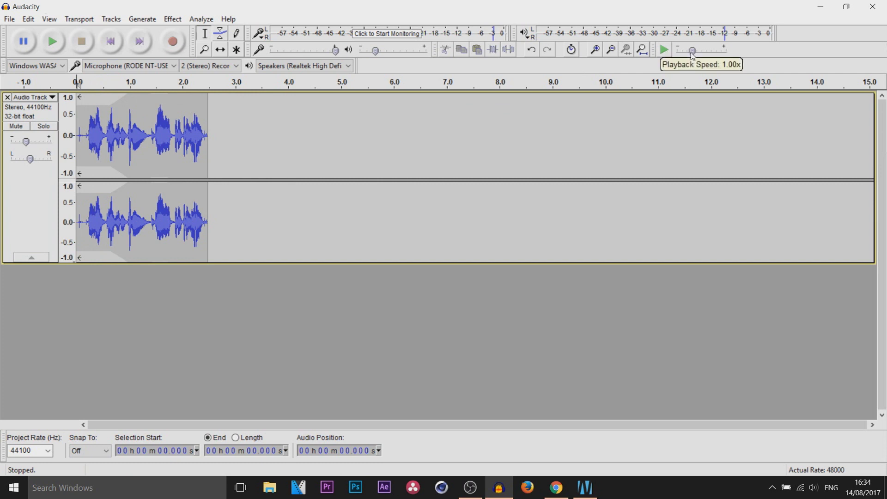
{"action": "left_click_drag", "start_coordinate": [693, 55], "coordinate": [703, 54]}
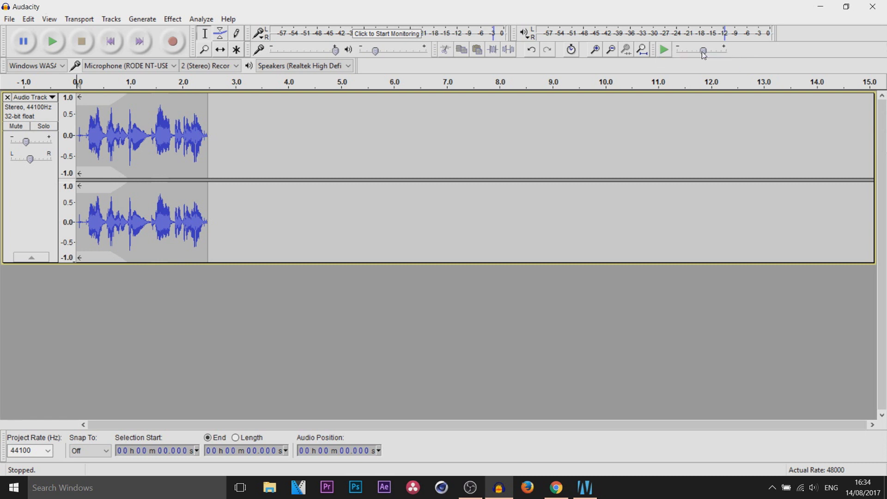
{"action": "left_click", "coordinate": [664, 50]}
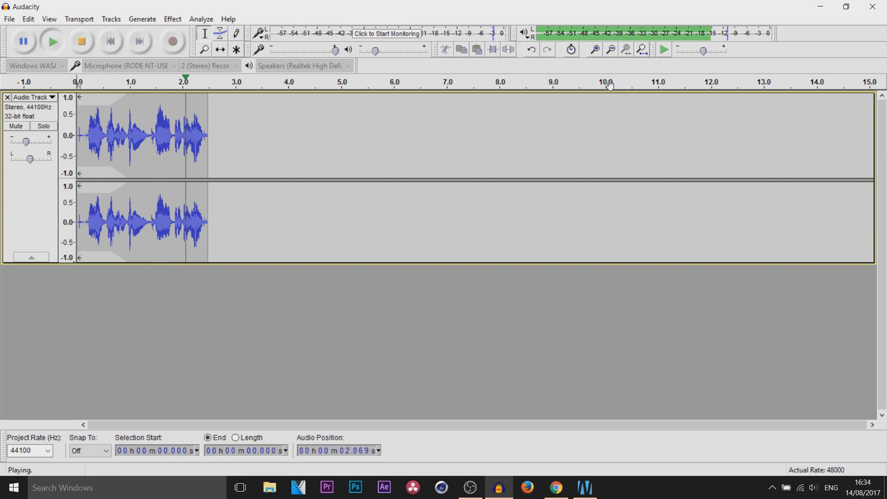
{"action": "left_click_drag", "start_coordinate": [701, 51], "coordinate": [693, 59]}
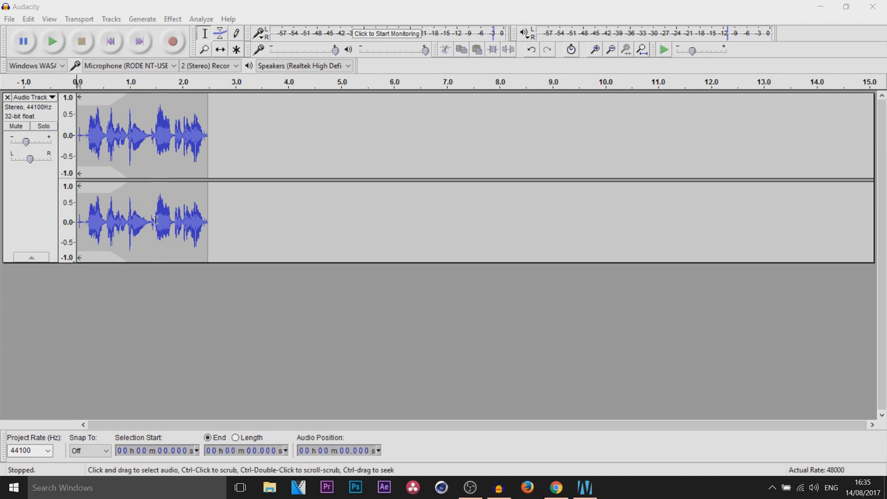
- Select about 0.83 to 1.81 s of the clip and apply Change Pitch at -38 percent after previewing it
{"action": "left_click_drag", "start_coordinate": [173, 221], "coordinate": [121, 225]}
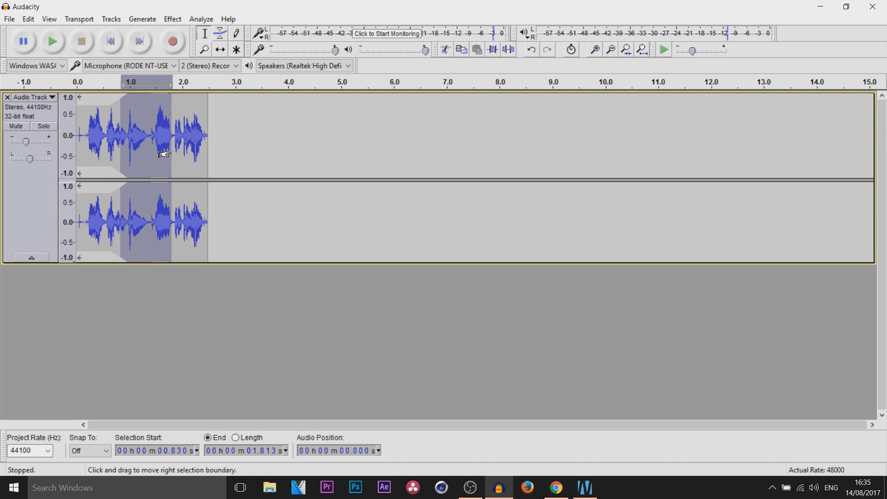
{"action": "left_click", "coordinate": [179, 23]}
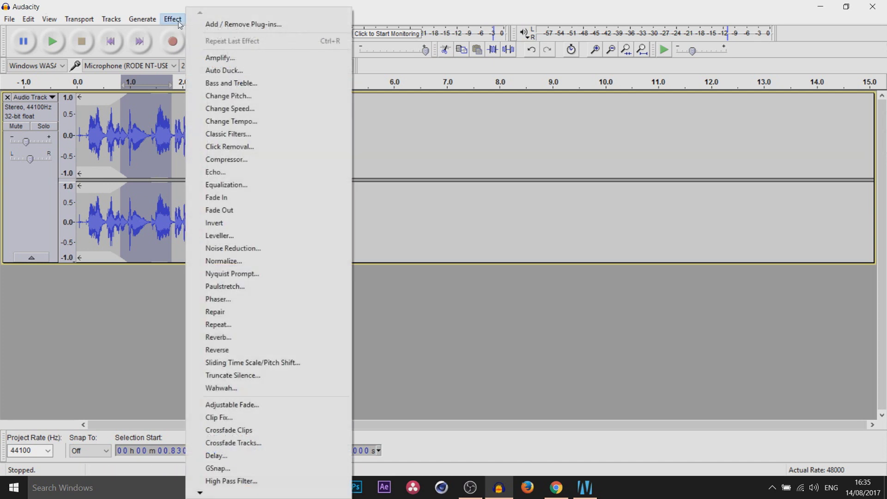
{"action": "left_click", "coordinate": [229, 95]}
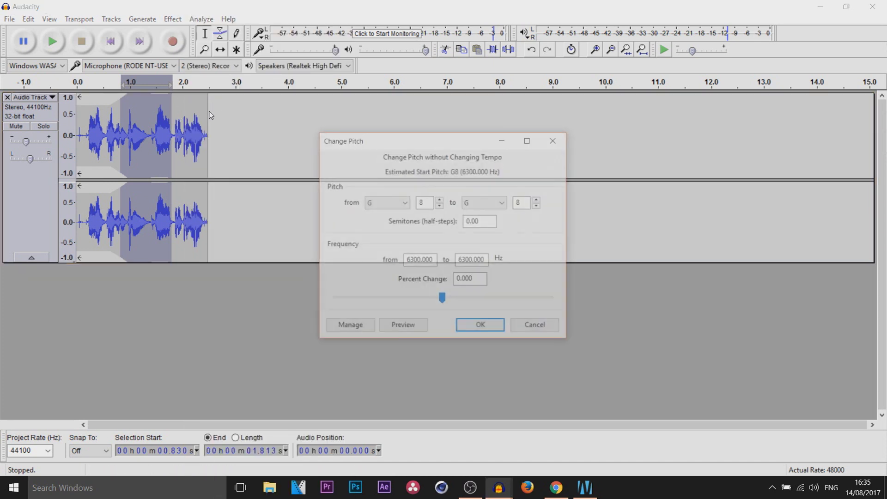
{"action": "left_click", "coordinate": [419, 304]}
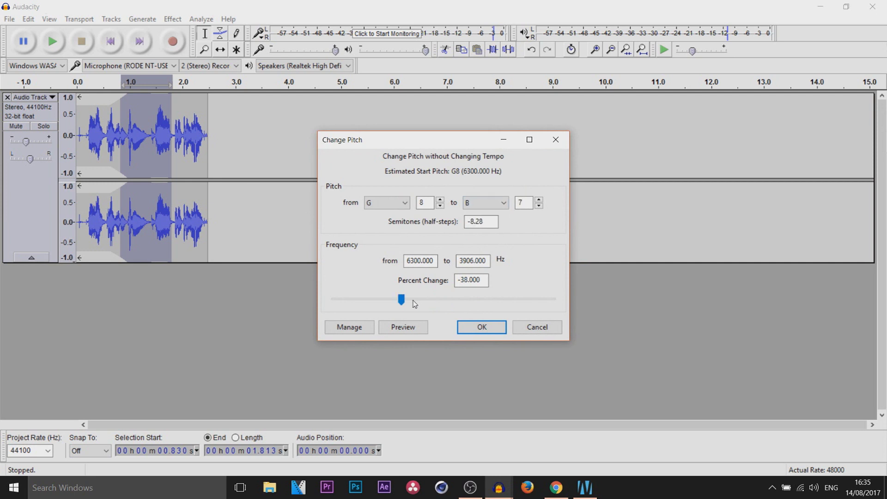
{"action": "left_click", "coordinate": [403, 327]}
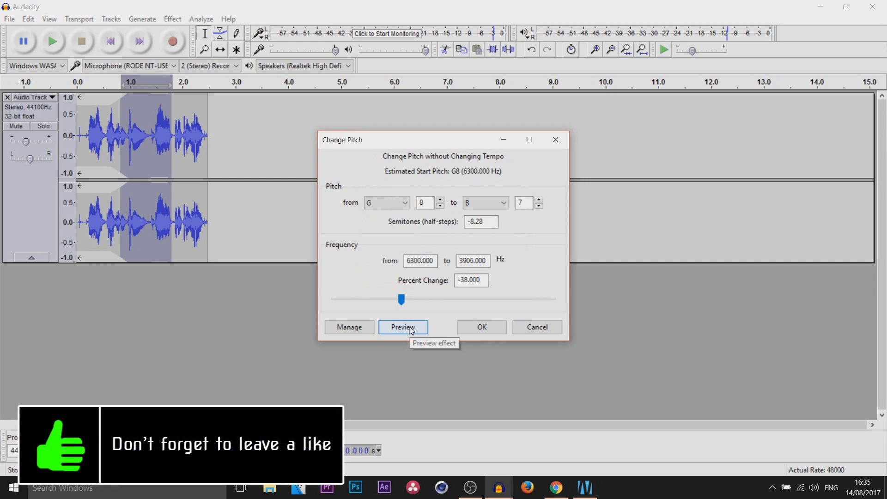
{"action": "left_click", "coordinate": [490, 330]}
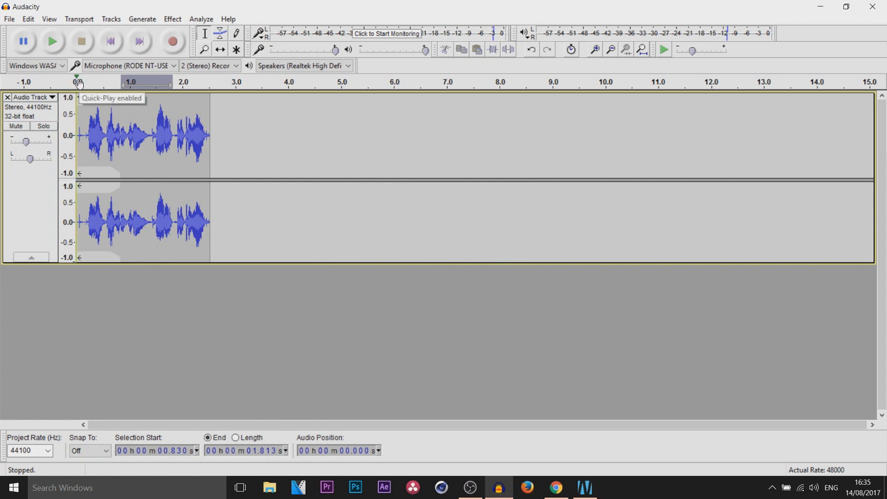
- Play the pitch-shifted audio from the start, then undo the edits back to the full untrimmed recording
{"action": "left_click", "coordinate": [77, 83]}
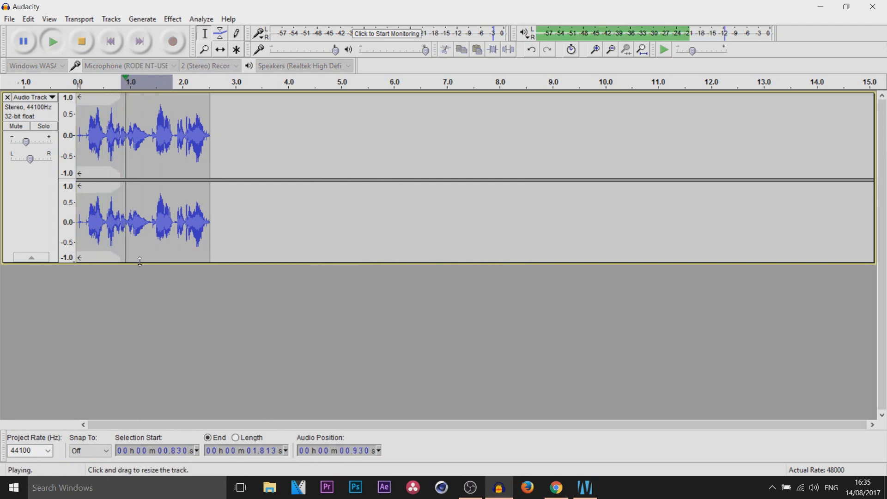
{"action": "left_click", "coordinate": [81, 43]}
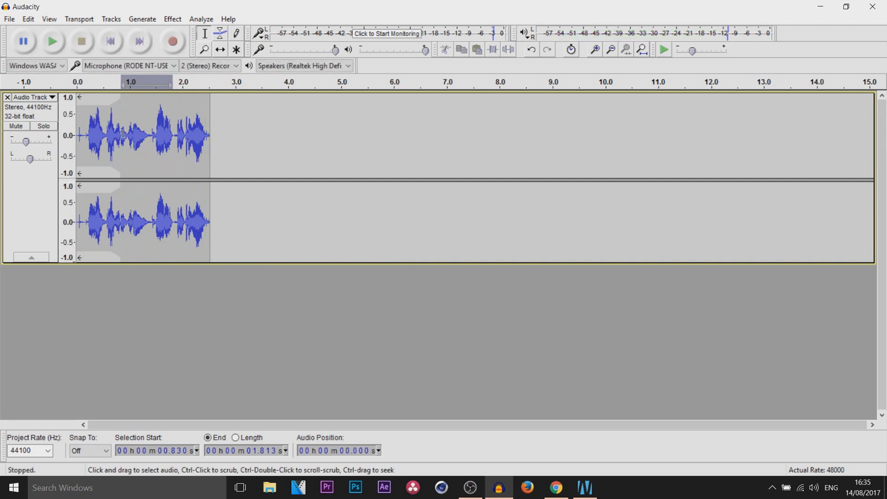
{"action": "left_click_drag", "start_coordinate": [124, 134], "coordinate": [174, 123]}
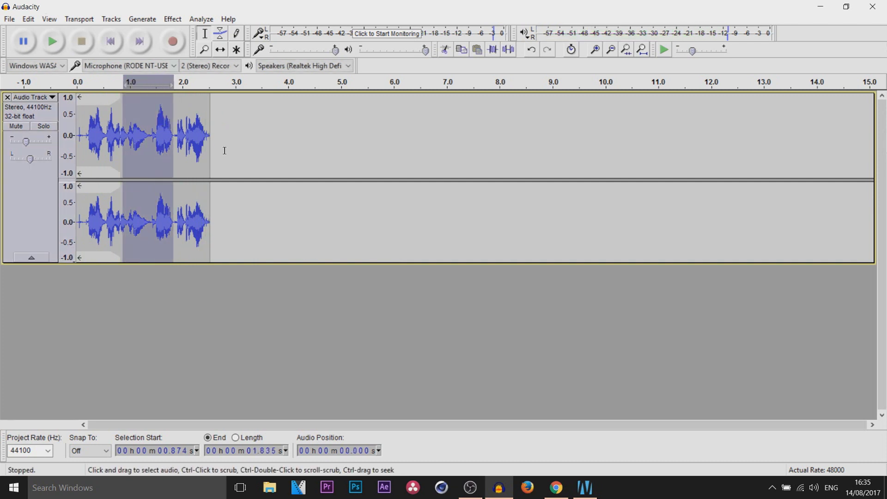
{"action": "key", "text": "ctrl+z"}
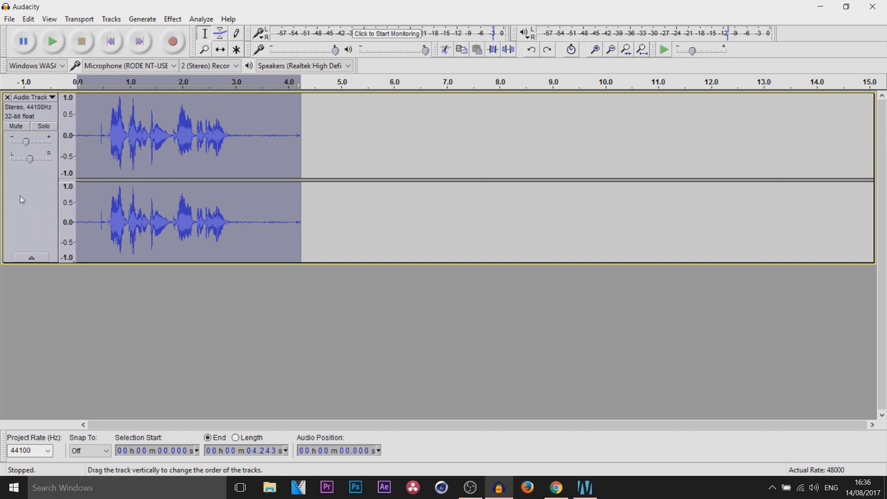
- Apply Change Tempo with a 46.102 percent change to the whole selected recording after previewing it
{"action": "left_click", "coordinate": [174, 20]}
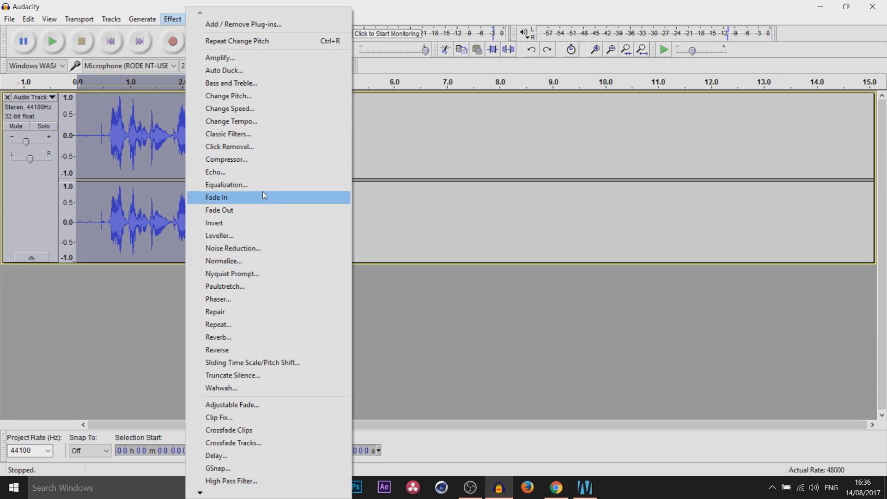
{"action": "left_click", "coordinate": [274, 122]}
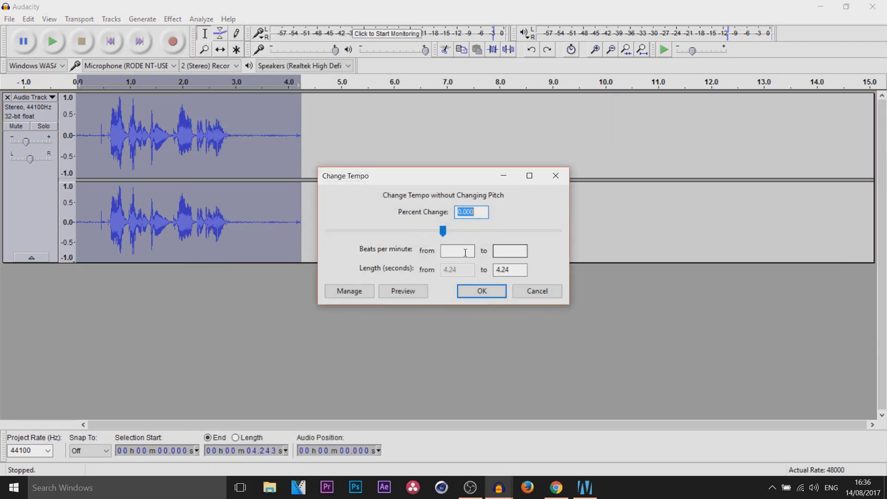
{"action": "left_click", "coordinate": [477, 231]}
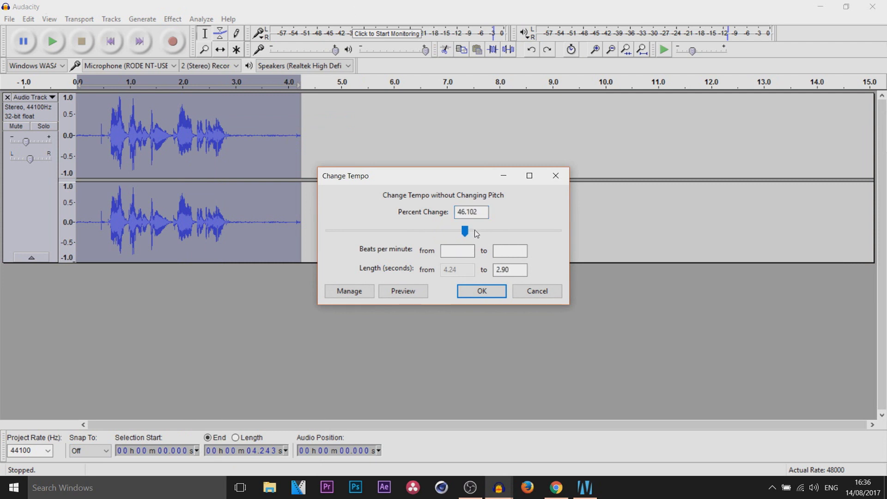
{"action": "left_click", "coordinate": [417, 297]}
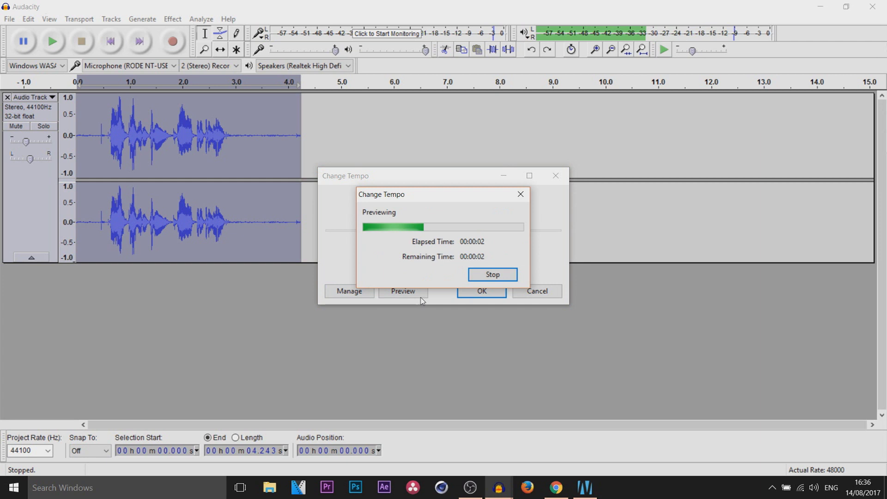
{"action": "left_click", "coordinate": [480, 291]}
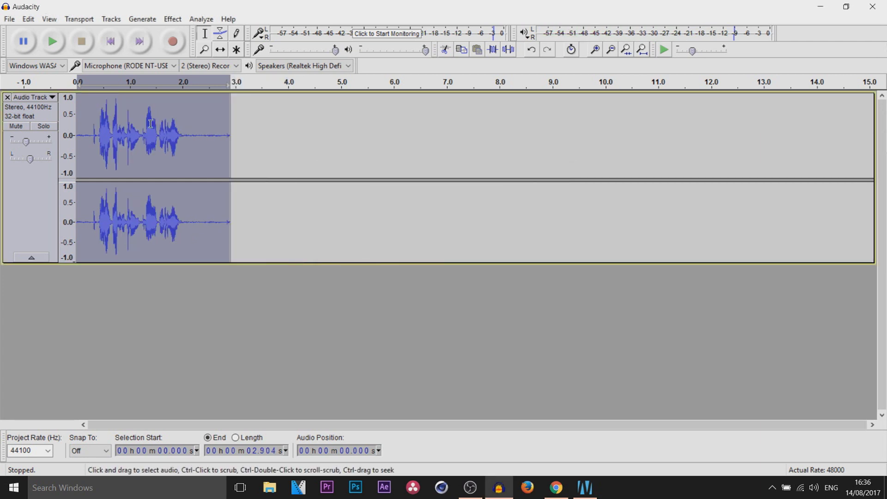
- Play the sped-up recording, stop playback, and remove the audio track
{"action": "left_click", "coordinate": [55, 44]}
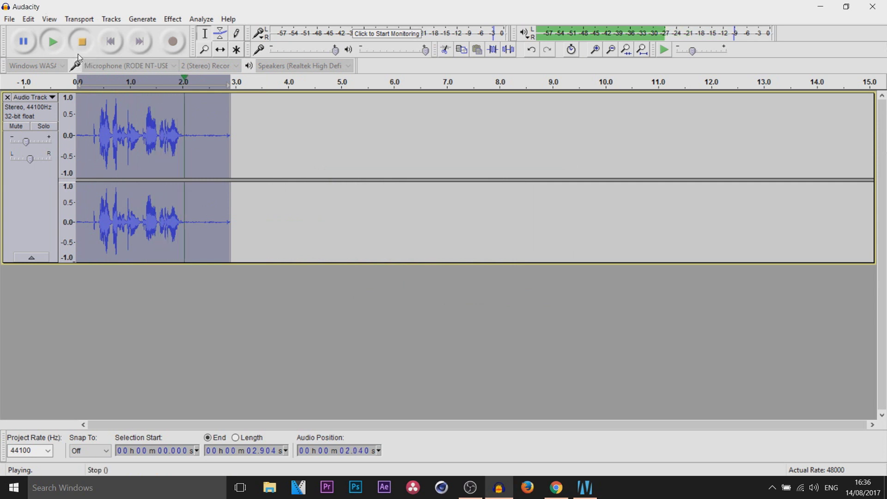
{"action": "left_click", "coordinate": [76, 49]}
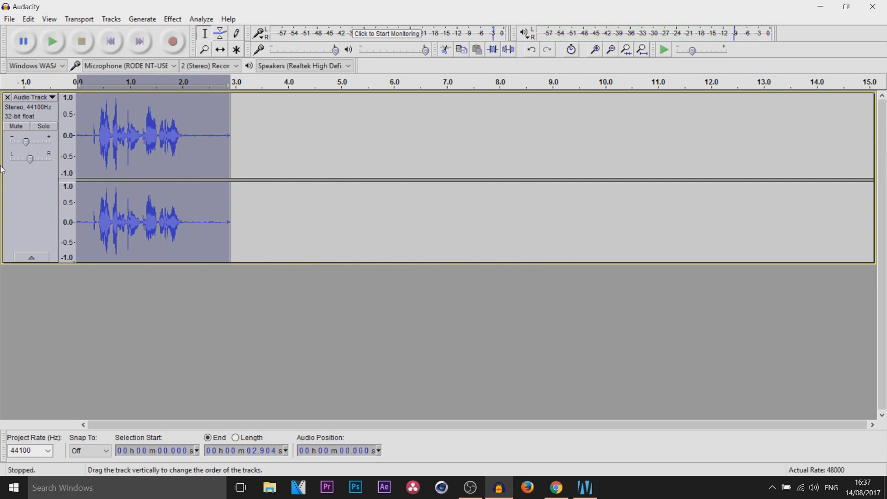
{"action": "left_click", "coordinate": [7, 97]}
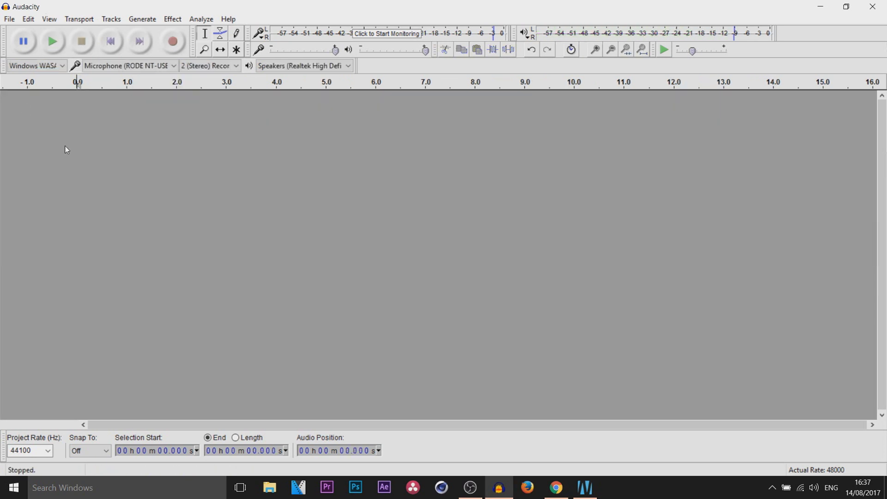
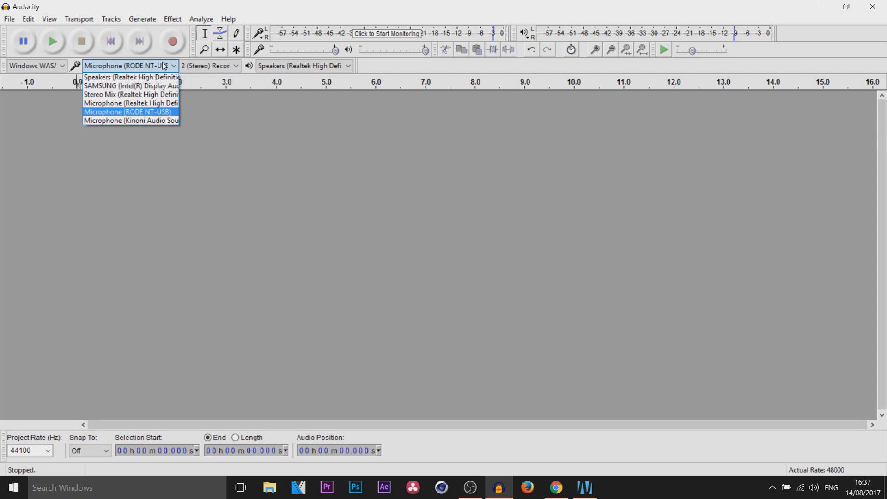
- Check the system's active output device and set both the playback and recording devices to SAMSUNG (Intel(R) Display Audio)
{"action": "left_click", "coordinate": [121, 68]}
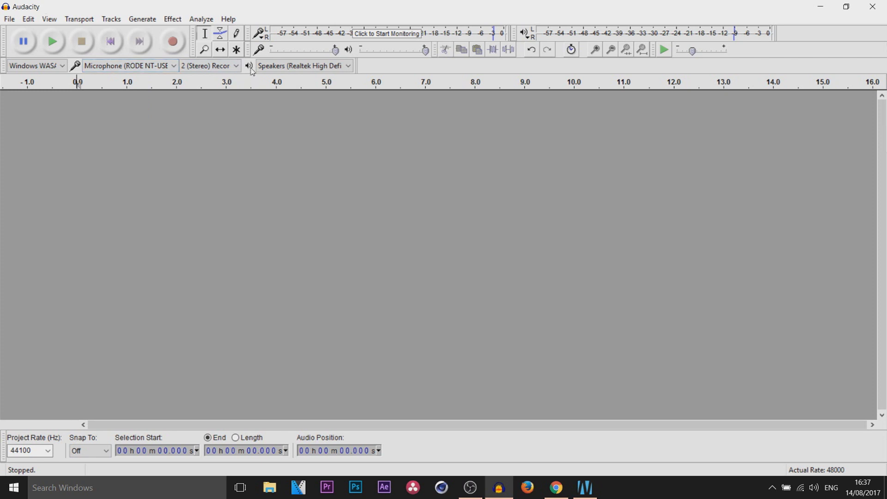
{"action": "left_click", "coordinate": [283, 66]}
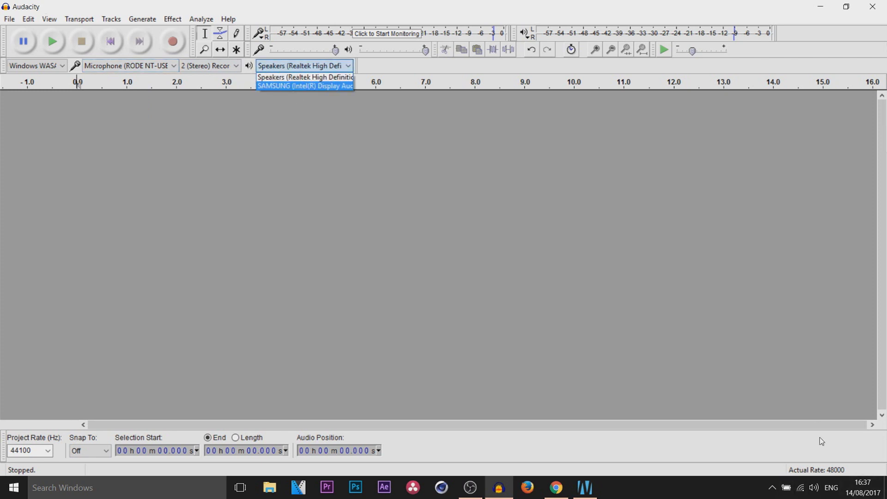
{"action": "left_click", "coordinate": [814, 488]}
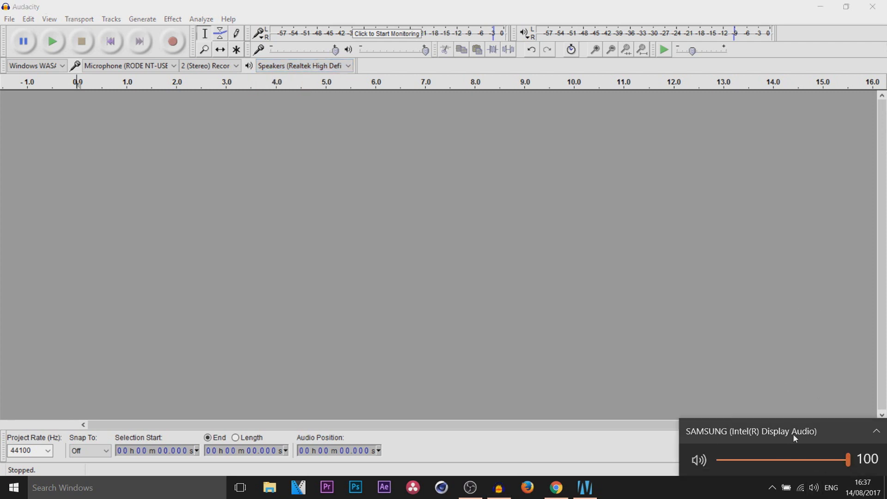
{"action": "left_click", "coordinate": [287, 67]}
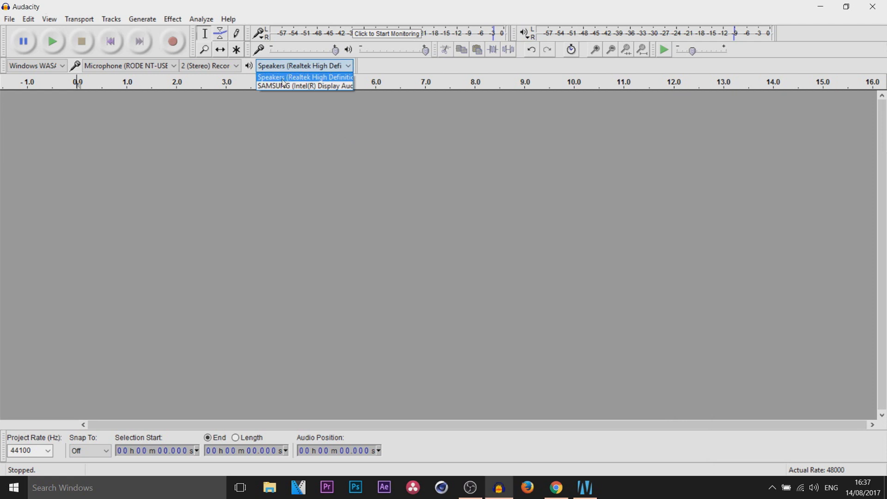
{"action": "left_click", "coordinate": [280, 87]}
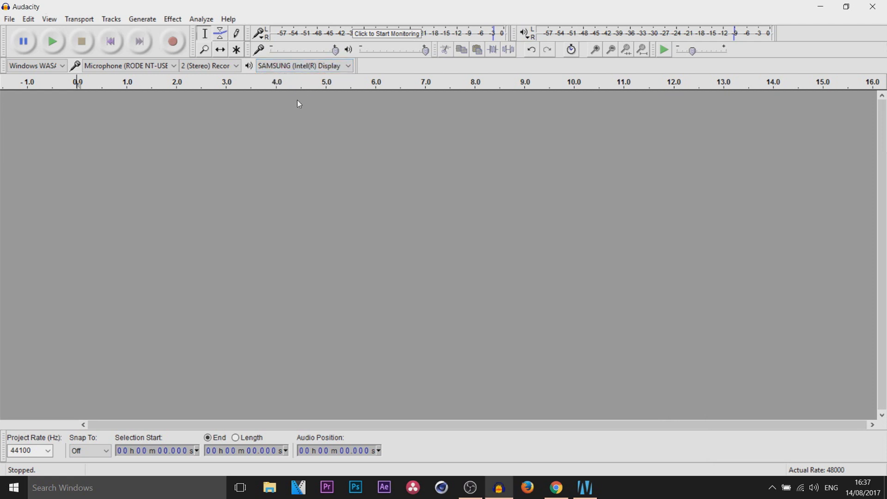
{"action": "left_click", "coordinate": [102, 69]}
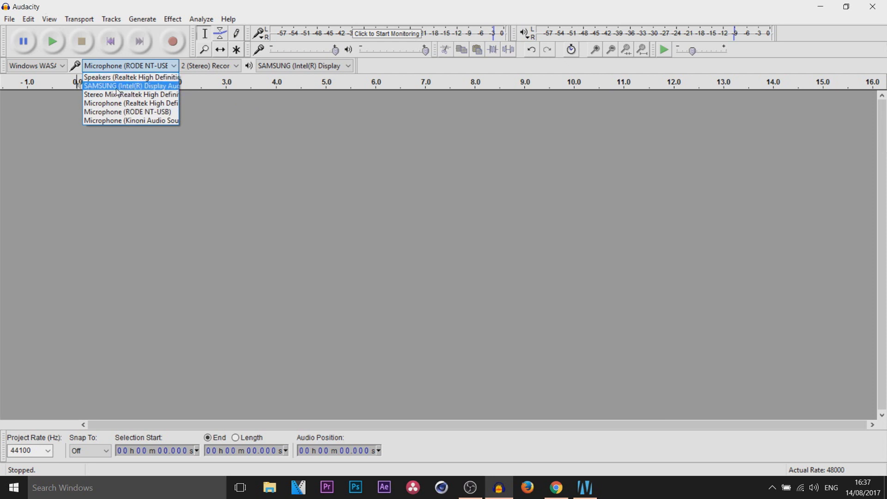
{"action": "left_click", "coordinate": [117, 87]}
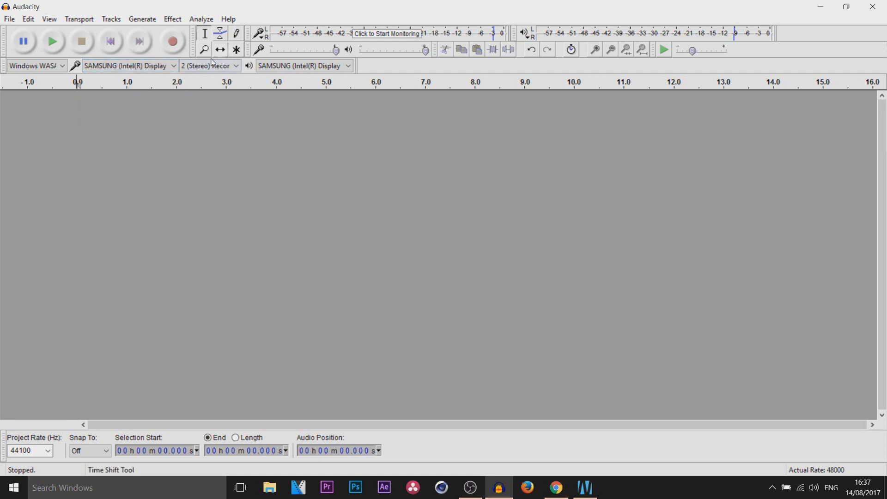
- Start recording the desktop audio and lower the system volume to 83
{"action": "left_click", "coordinate": [172, 42]}
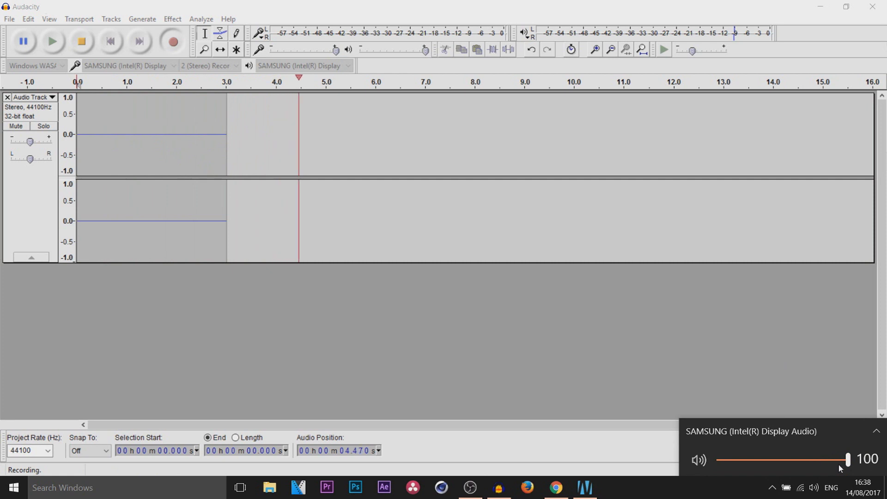
{"action": "left_click", "coordinate": [827, 460]}
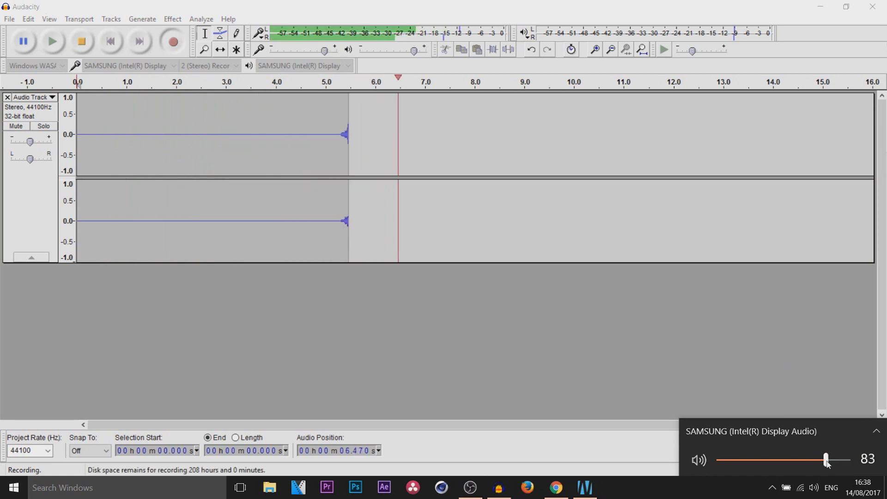
{"action": "left_click", "coordinate": [446, 240]}
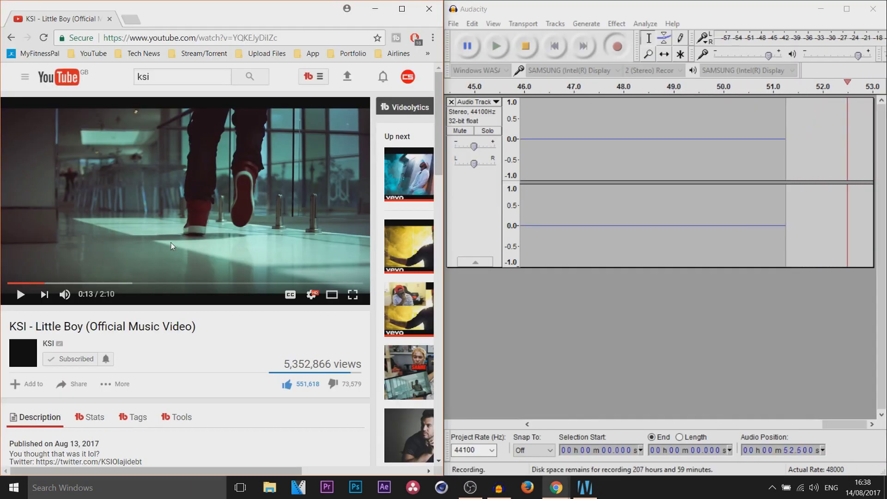
- Play a few seconds of the YouTube music video while recording, pause the video, and stop the Audacity recording
{"action": "left_click", "coordinate": [21, 298]}
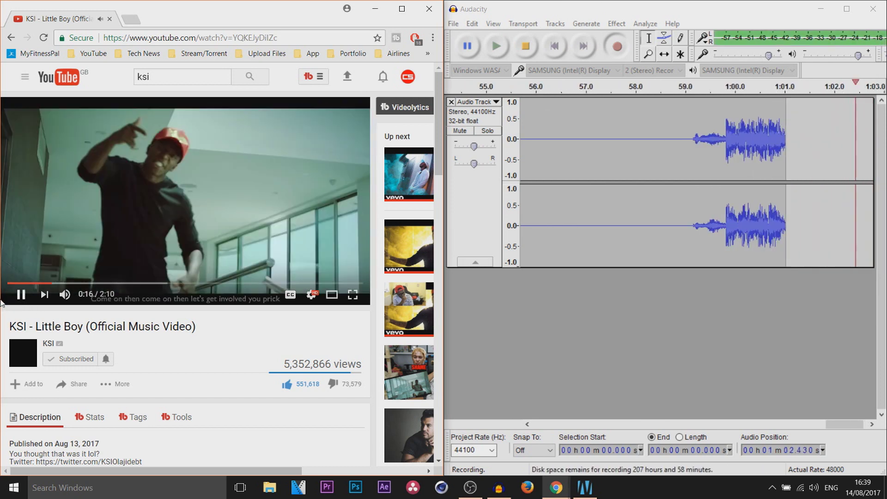
{"action": "left_click", "coordinate": [6, 303]}
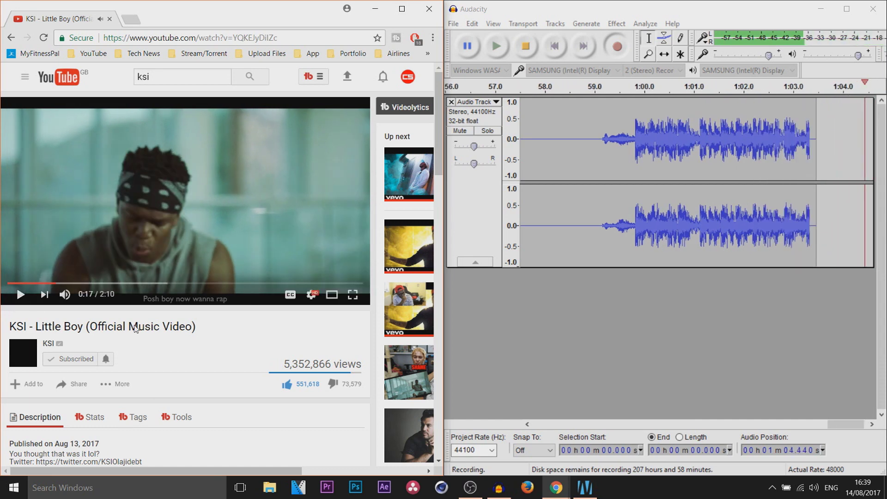
{"action": "left_click", "coordinate": [873, 9]}
{"action": "left_click", "coordinate": [740, 245]}
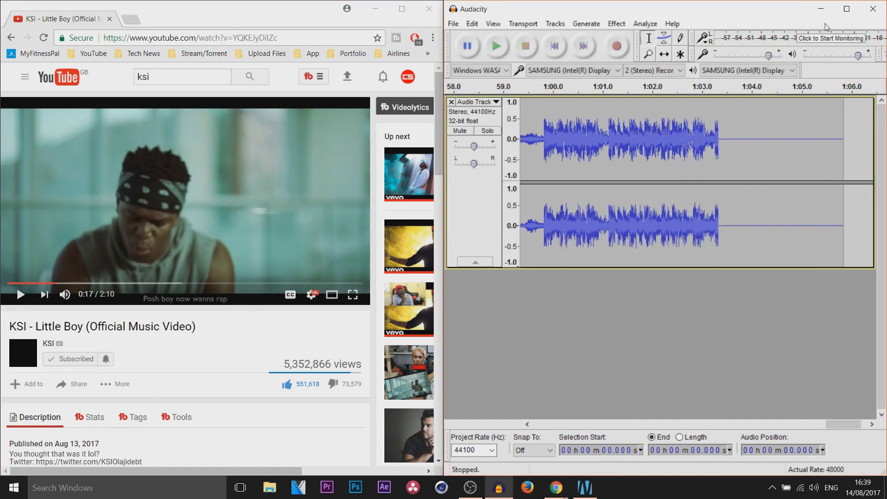
- Maximize the Audacity window, play back the captured music from just before it begins near 59 seconds, and stop playback
{"action": "left_click", "coordinate": [847, 8]}
{"action": "left_click_drag", "start_coordinate": [779, 425], "coordinate": [760, 429]}
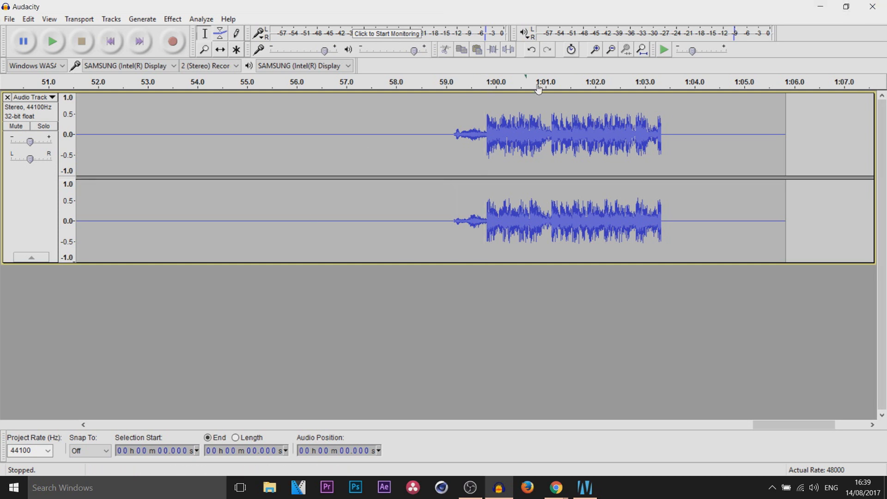
{"action": "left_click", "coordinate": [434, 87]}
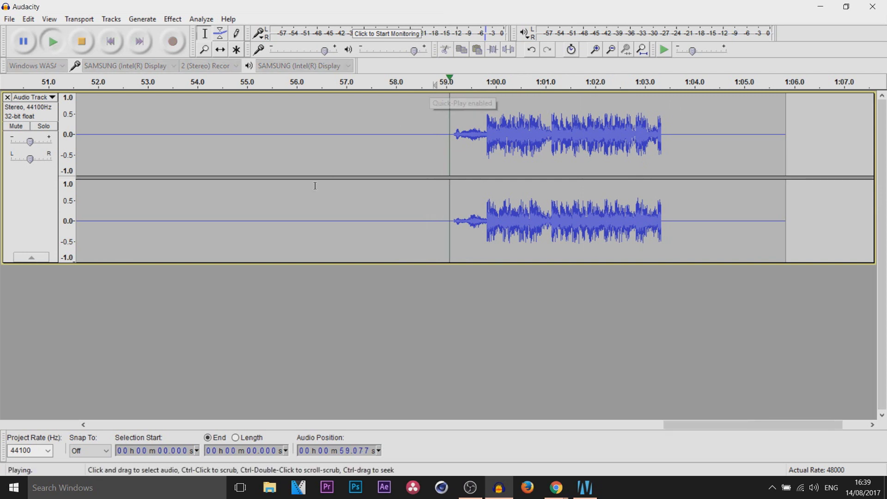
{"action": "left_click", "coordinate": [86, 44]}
- Apply Change Pitch with a raised pitch to the music between 59.083 s and 1 m 03.344 s, and play the result
{"action": "left_click_drag", "start_coordinate": [551, 134], "coordinate": [340, 135]}
{"action": "left_click", "coordinate": [173, 19]}
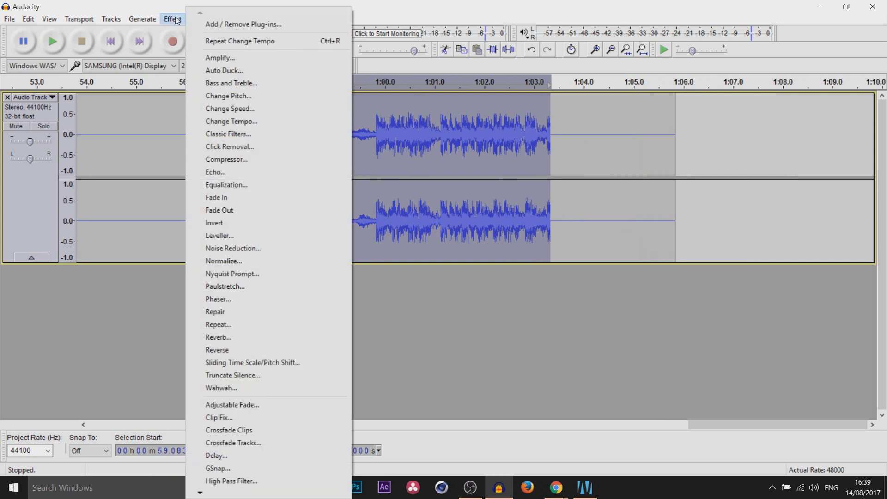
{"action": "left_click", "coordinate": [283, 98]}
{"action": "left_click_drag", "start_coordinate": [472, 299], "coordinate": [496, 299]}
{"action": "left_click", "coordinate": [462, 327]}
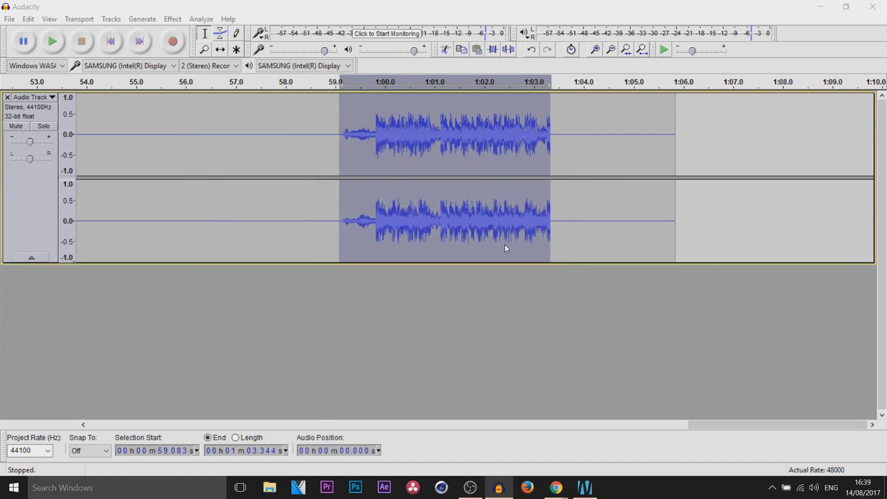
{"action": "left_click", "coordinate": [57, 41]}
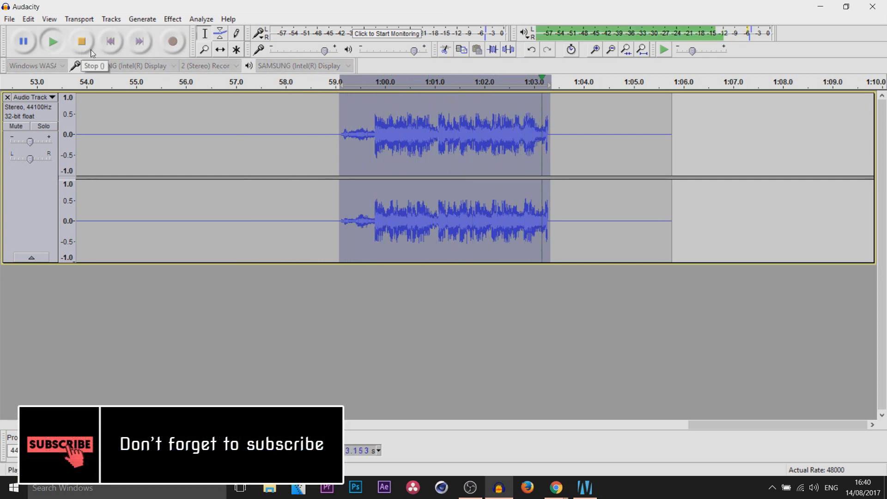
{"action": "left_click", "coordinate": [176, 19]}
{"action": "scroll", "coordinate": [269, 492], "scroll_direction": "down", "scroll_amount": 6}
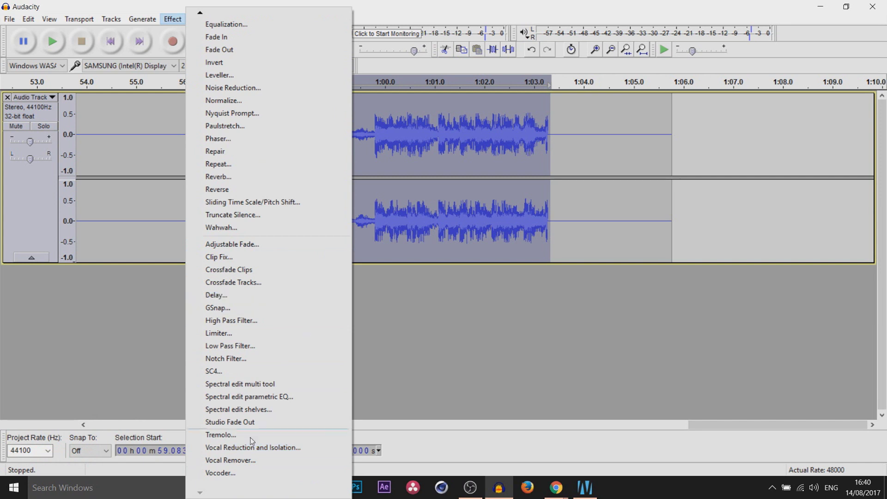
{"action": "mouse_move", "coordinate": [217, 13]}
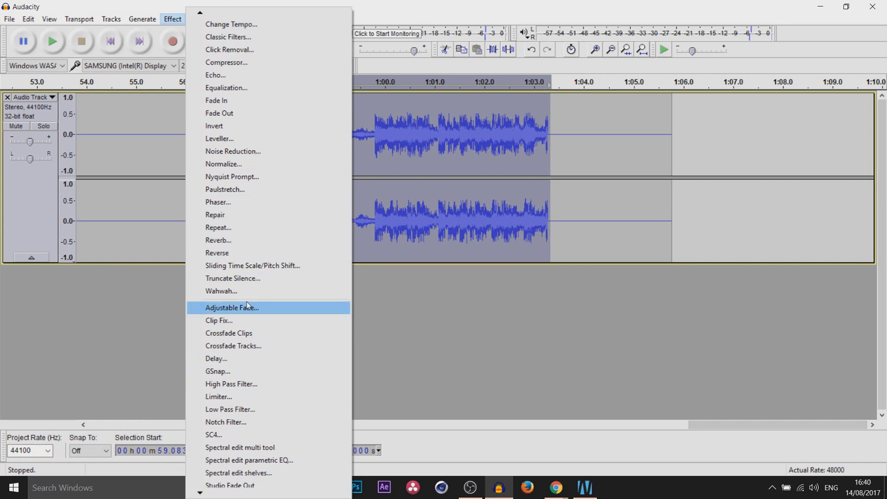
{"action": "left_click", "coordinate": [771, 423]}
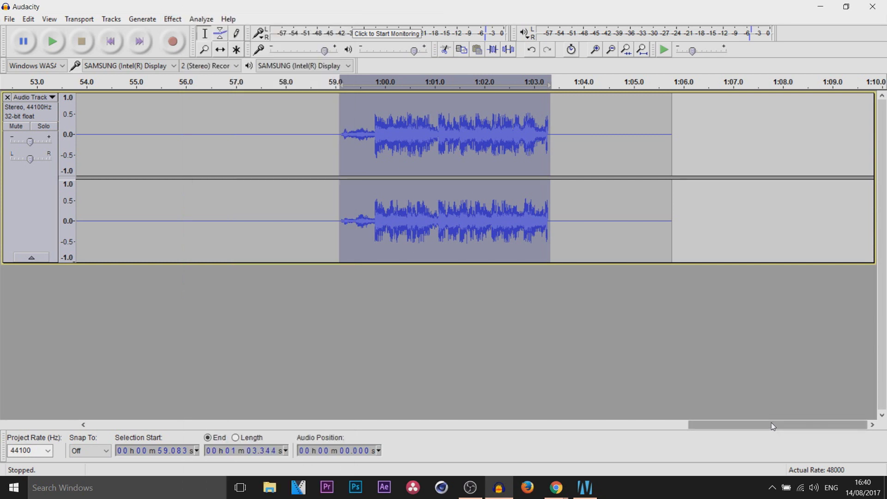
{"action": "left_click_drag", "start_coordinate": [773, 426], "coordinate": [165, 388]}
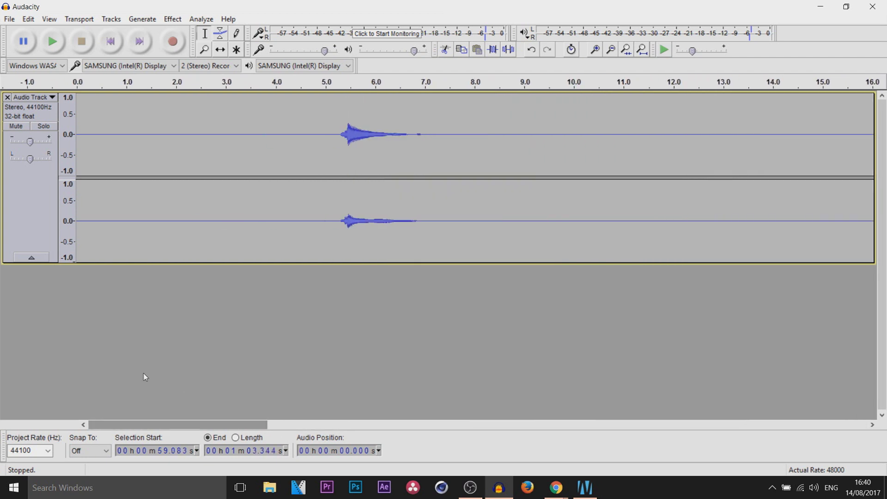